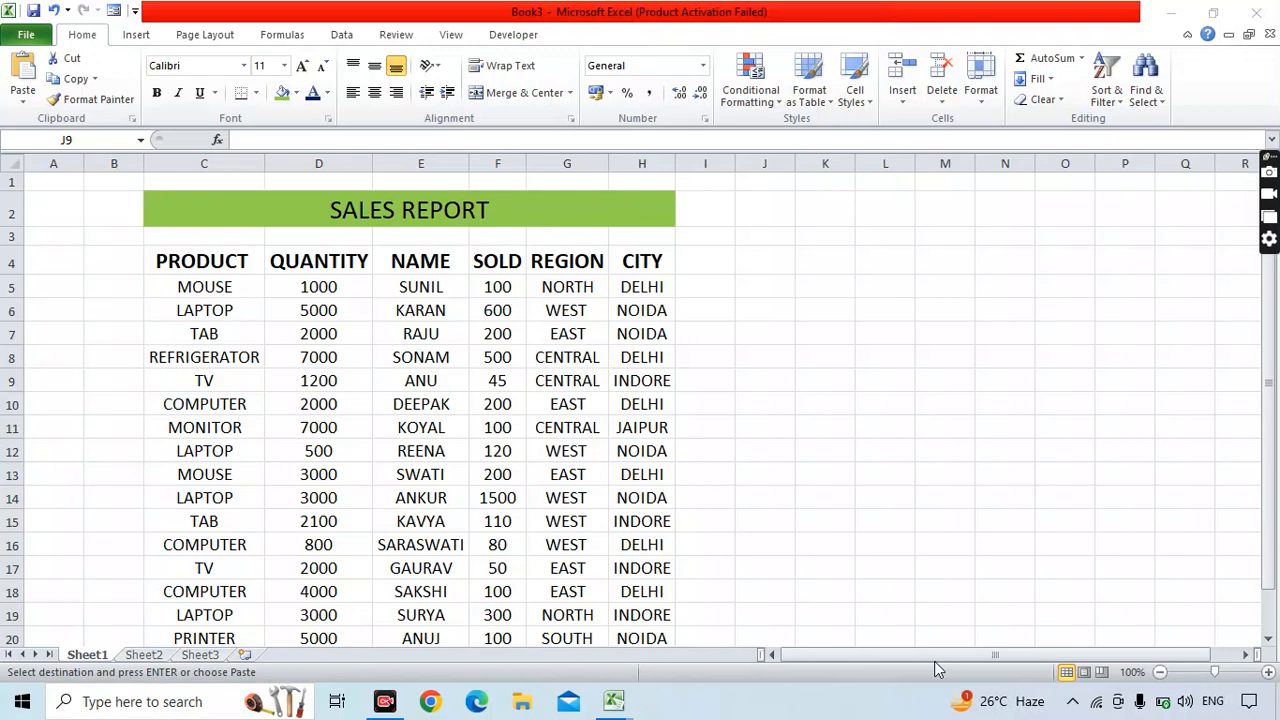
View the file information, start closing the workbook, then cancel and return to cell J6.
left_click(979, 353)
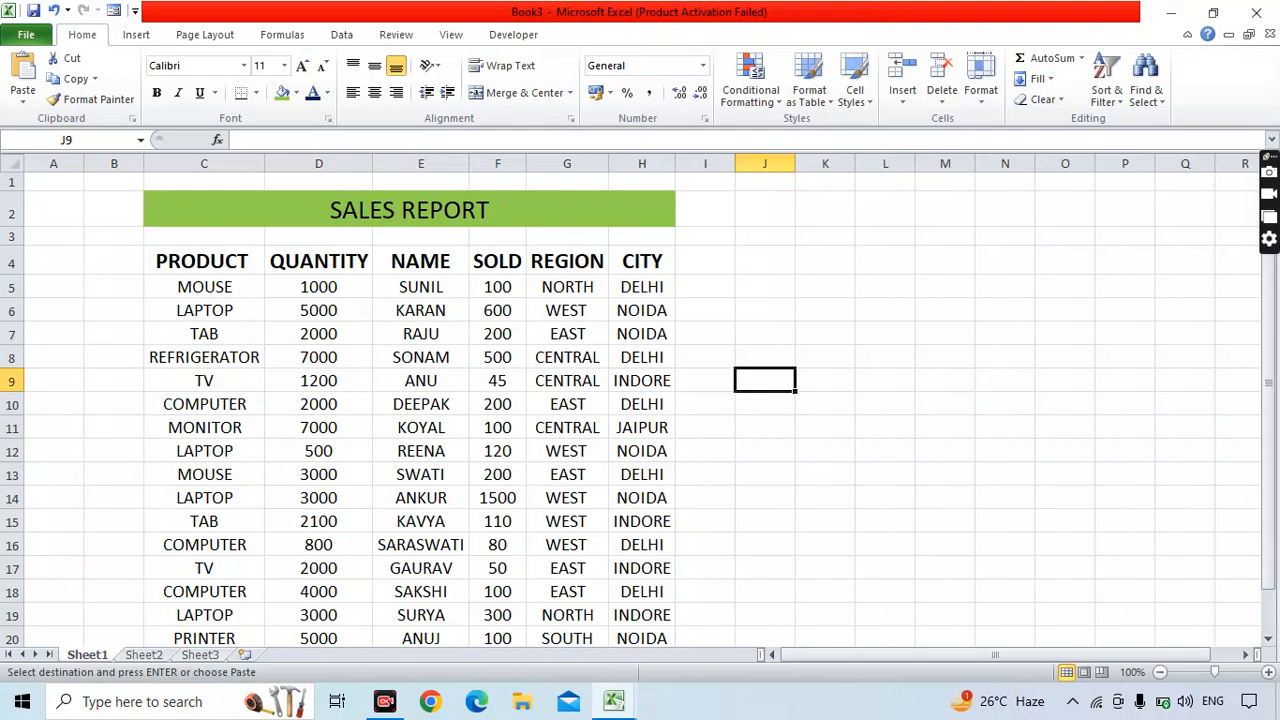
left_click(26, 40)
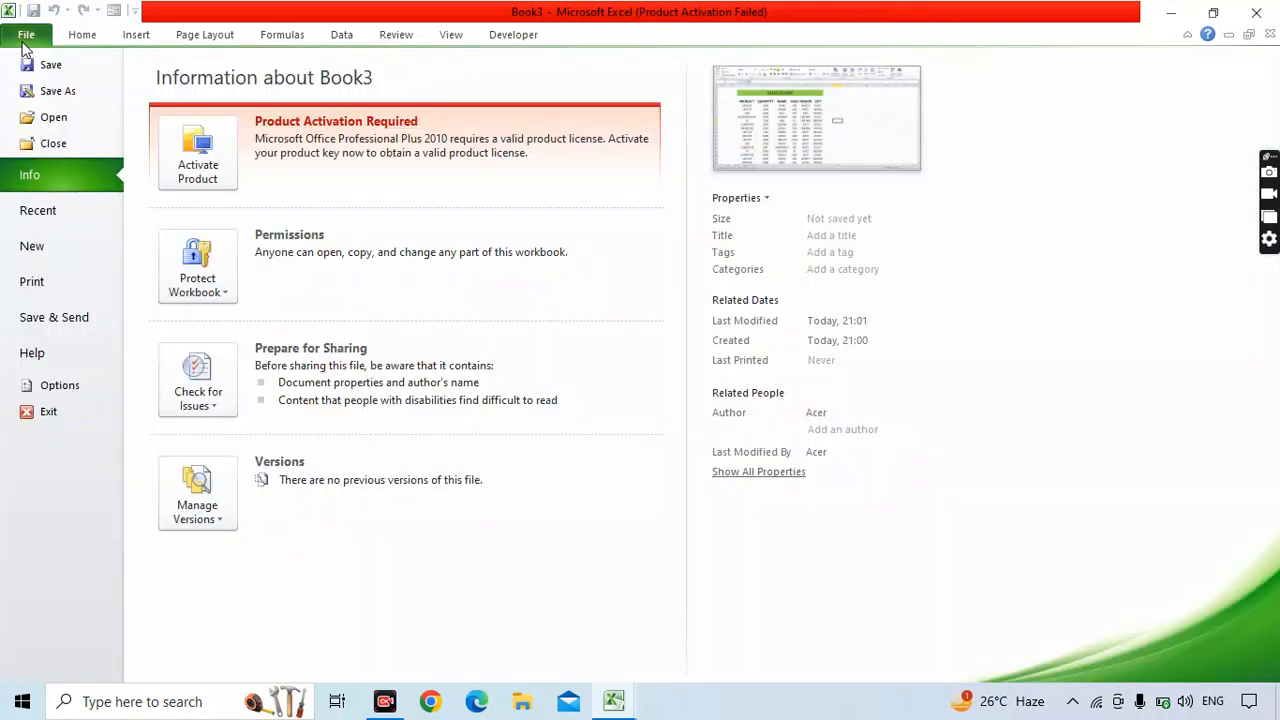
left_click(1257, 12)
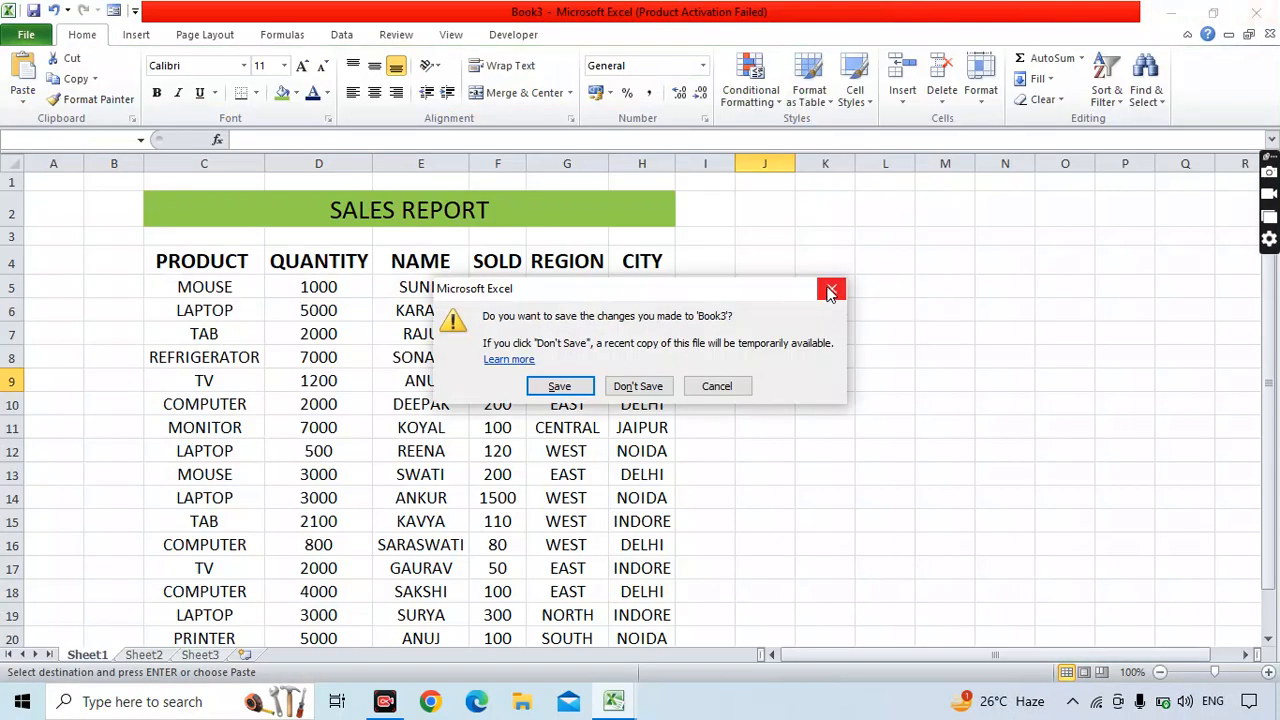
left_click(831, 293)
left_click(765, 310)
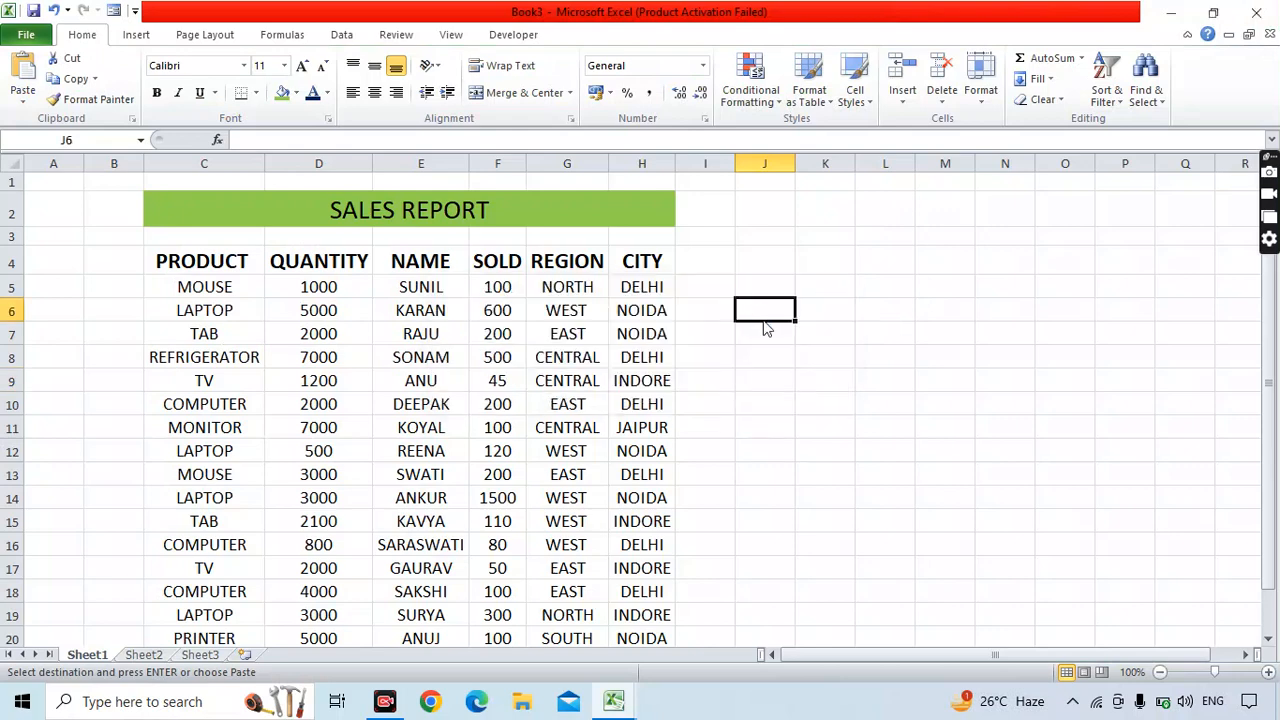
Start Save As, replace Book3 with the file name SALES REPORT 02, and list the Tools options.
key("ctrl+s")
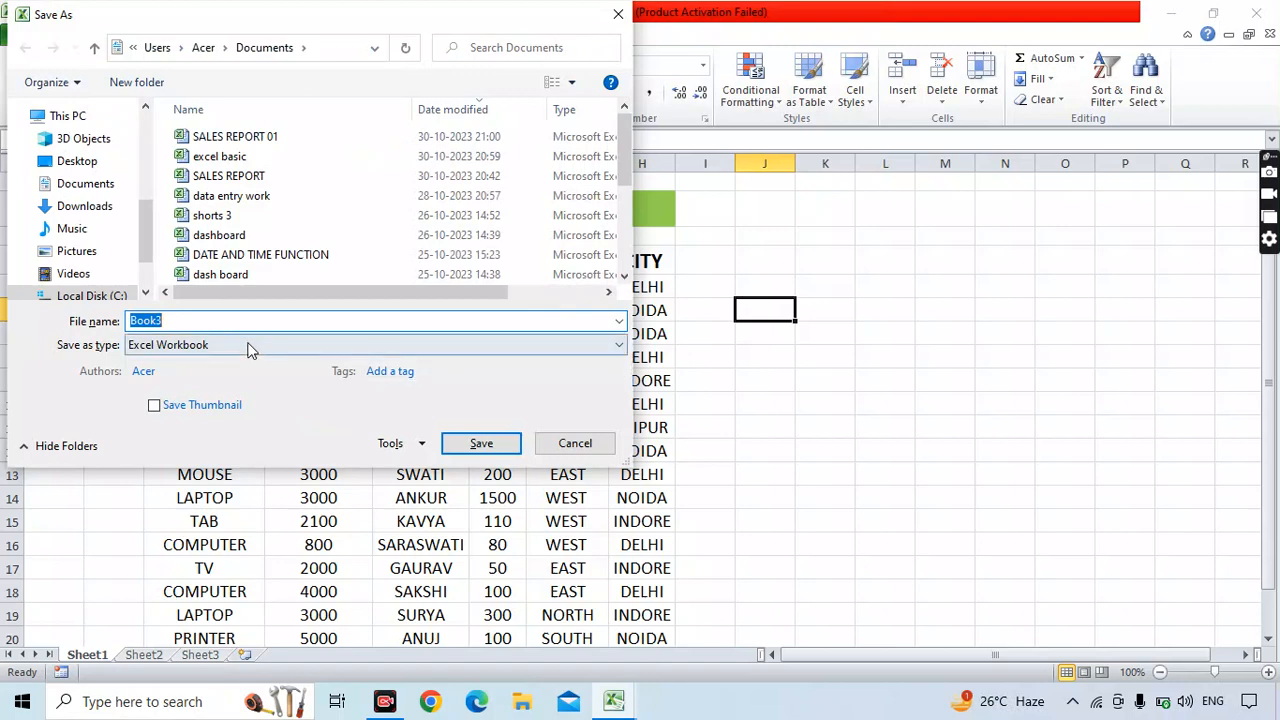
key("BackSpace")
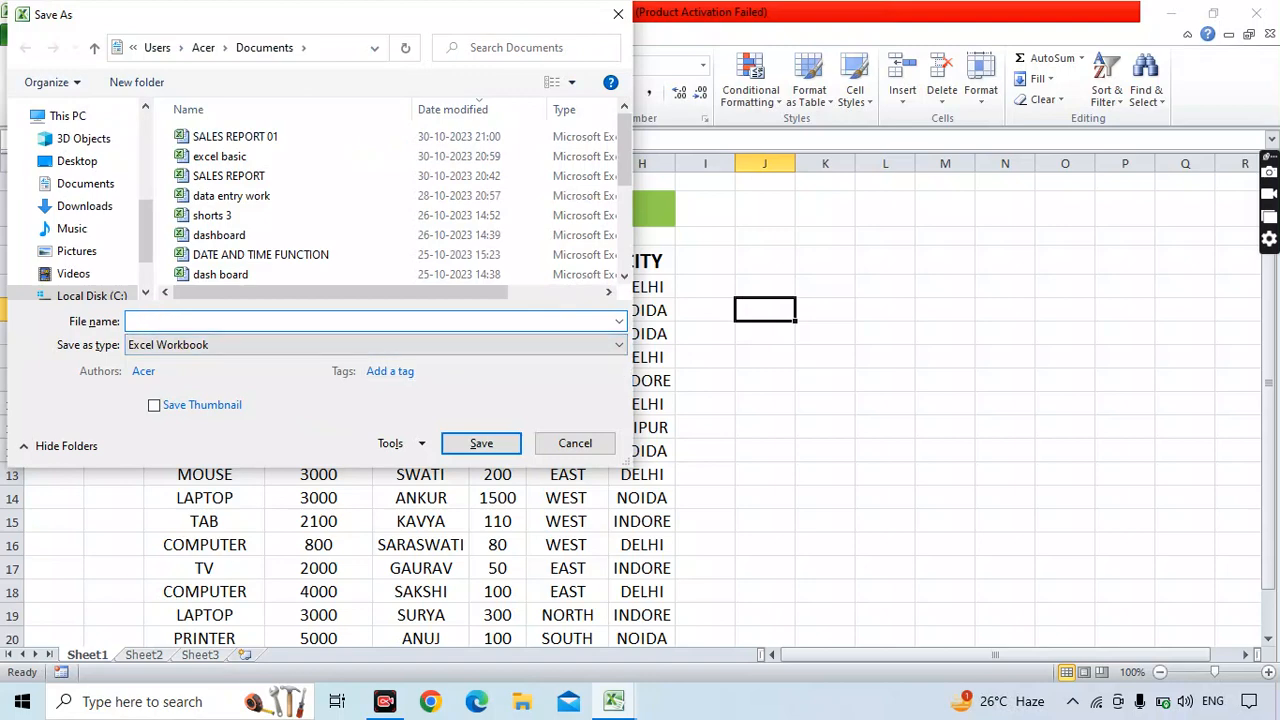
type("SALES")
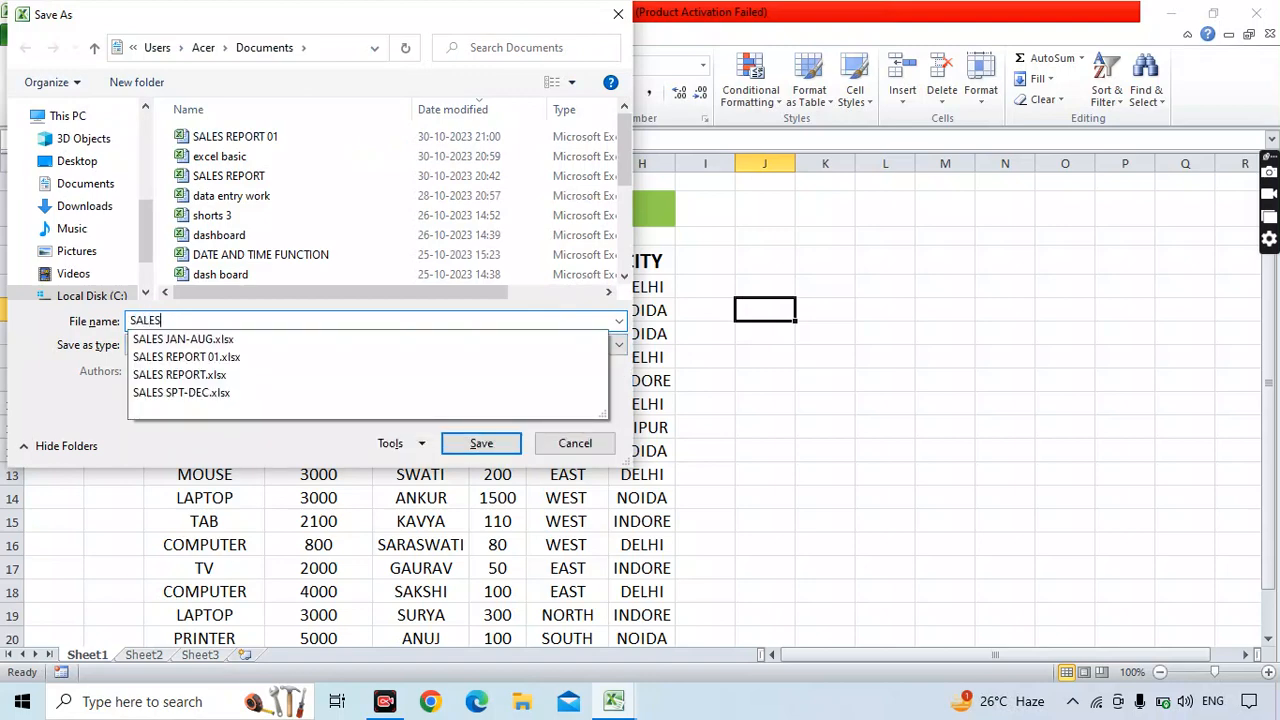
type(" REPO")
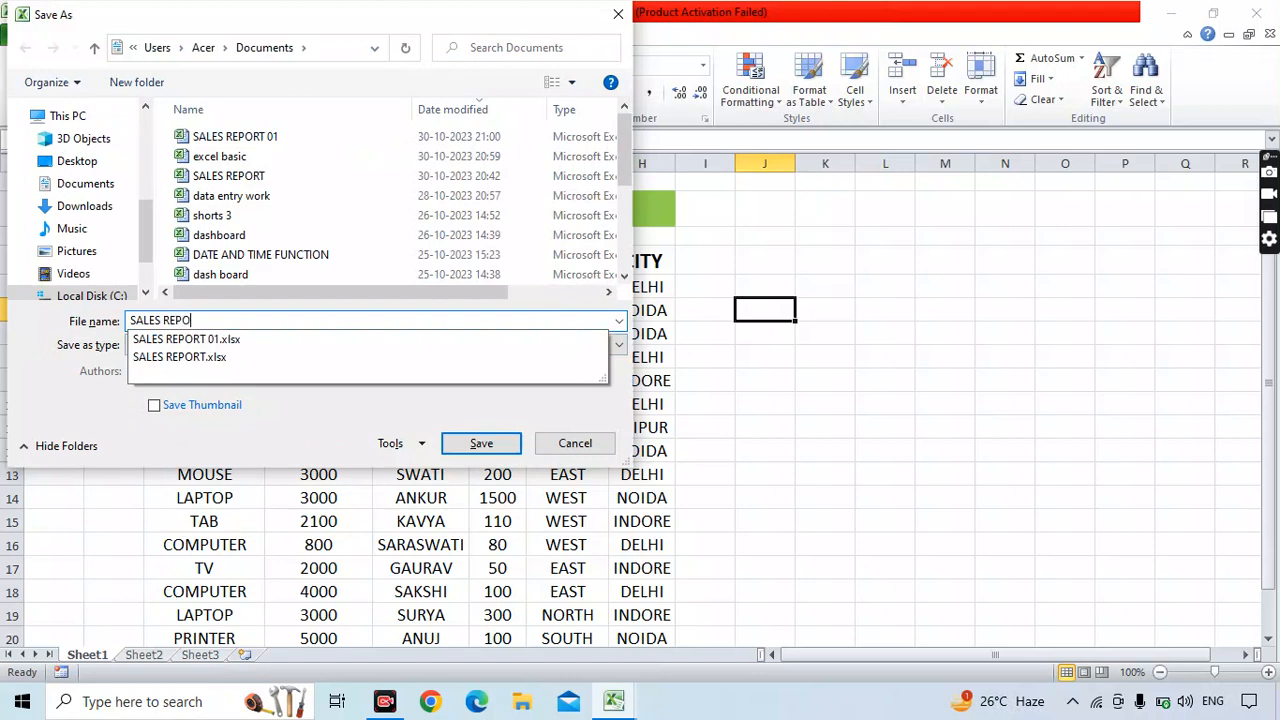
type("RT 02")
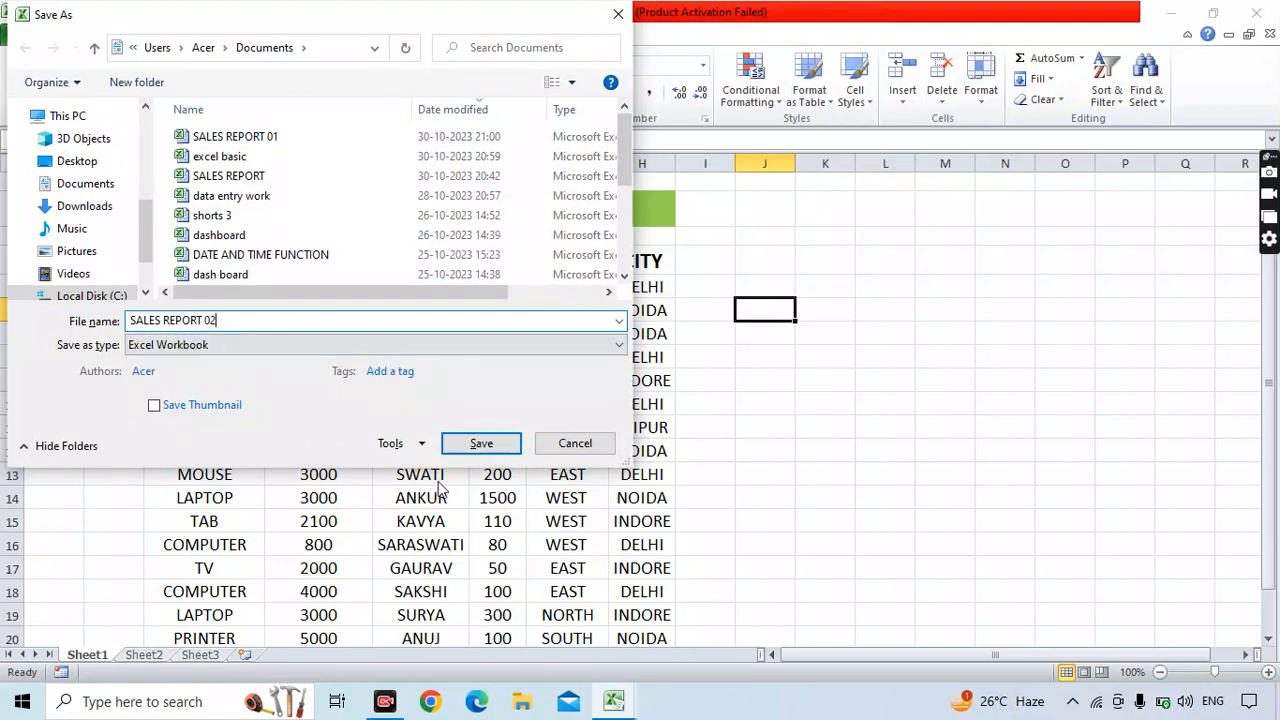
left_click(424, 446)
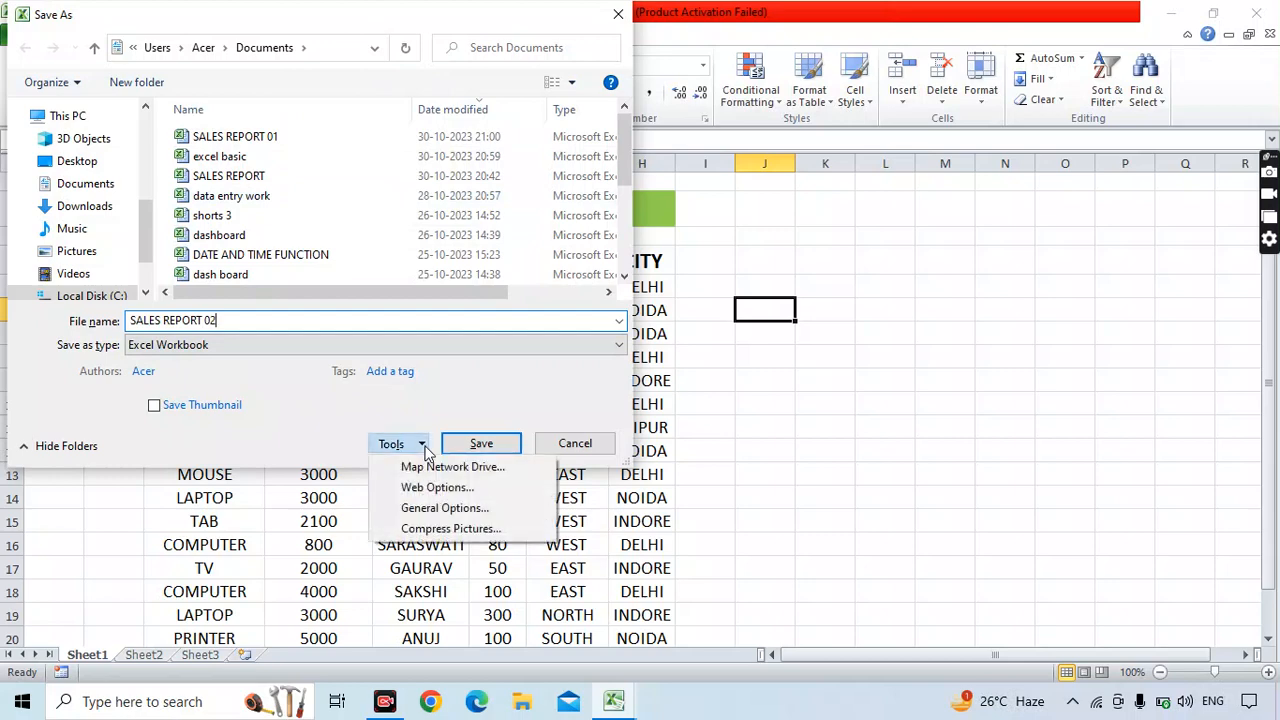
In General Options, set a password to open and one to modify, confirm both, and save.
left_click(436, 509)
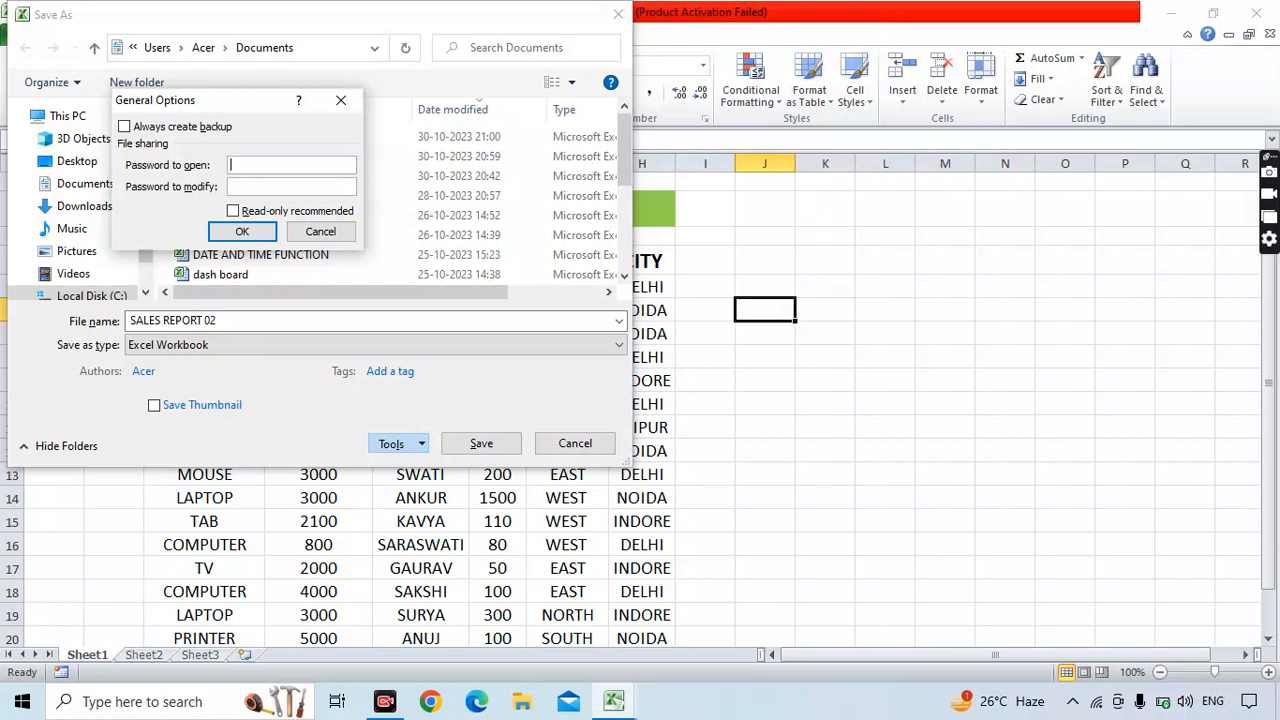
type("1234")
key("Tab")
type("123")
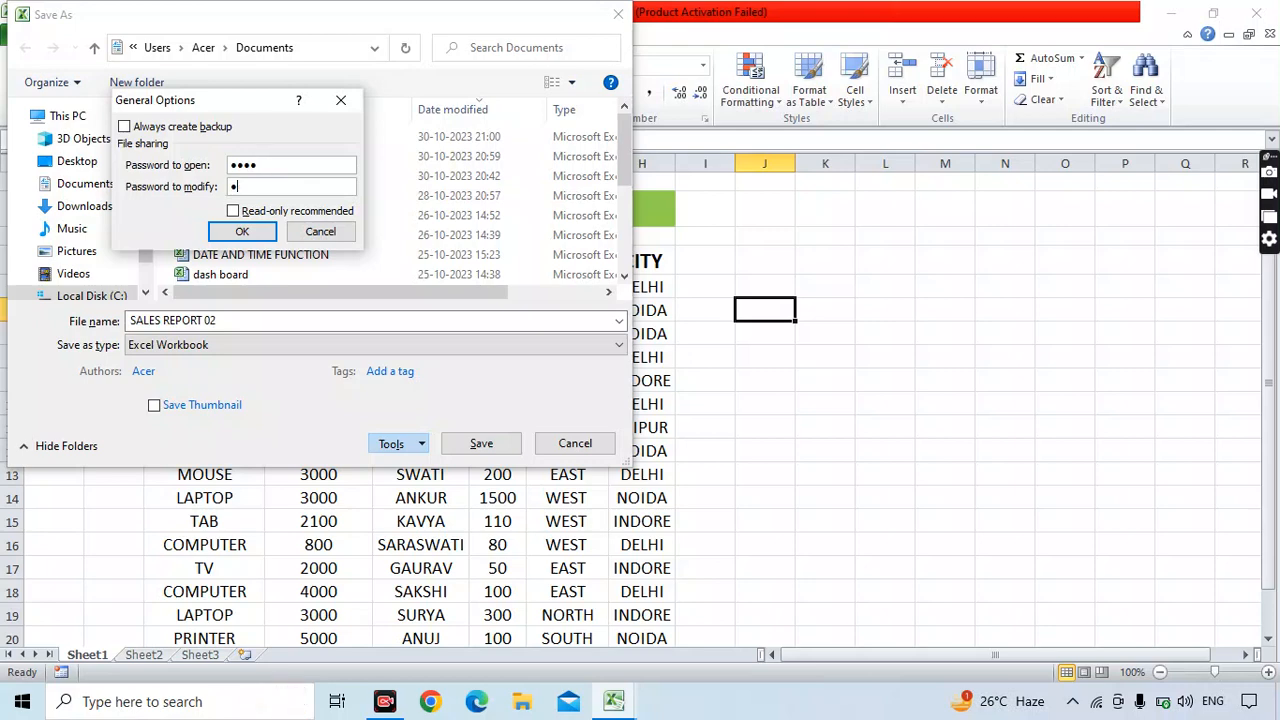
type("4")
left_click(250, 231)
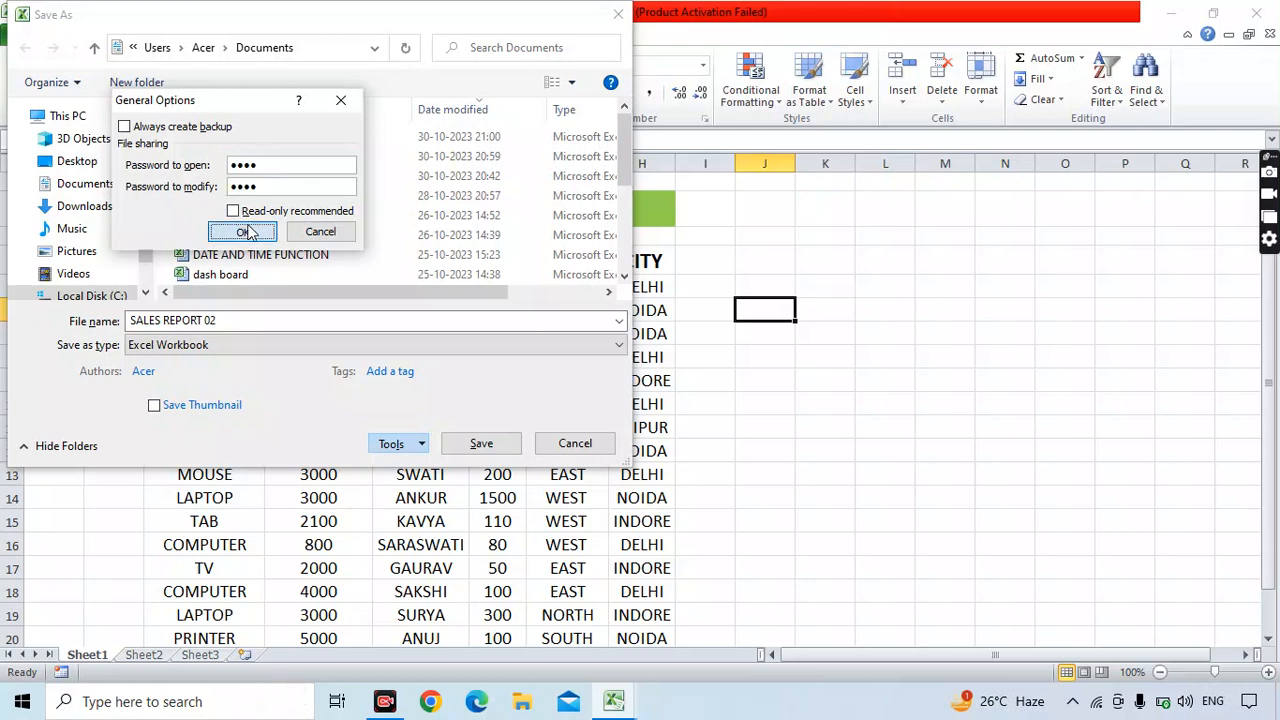
type("1234")
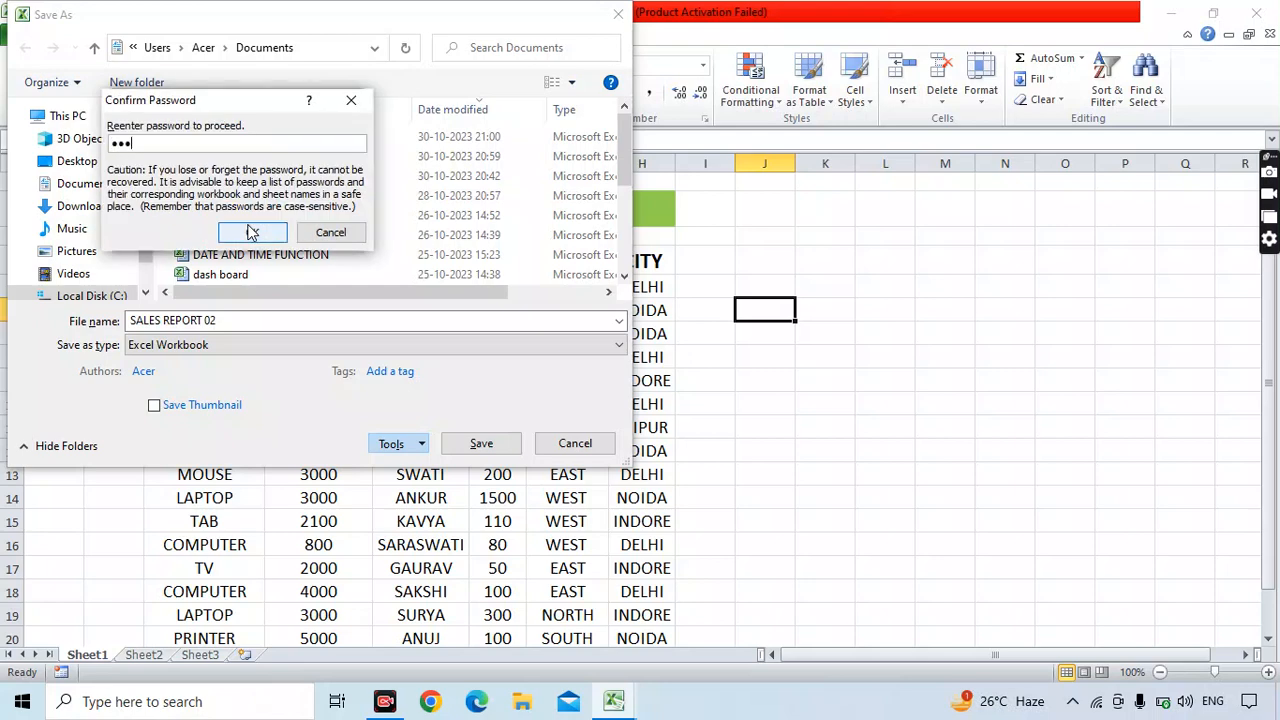
left_click(252, 232)
type("123")
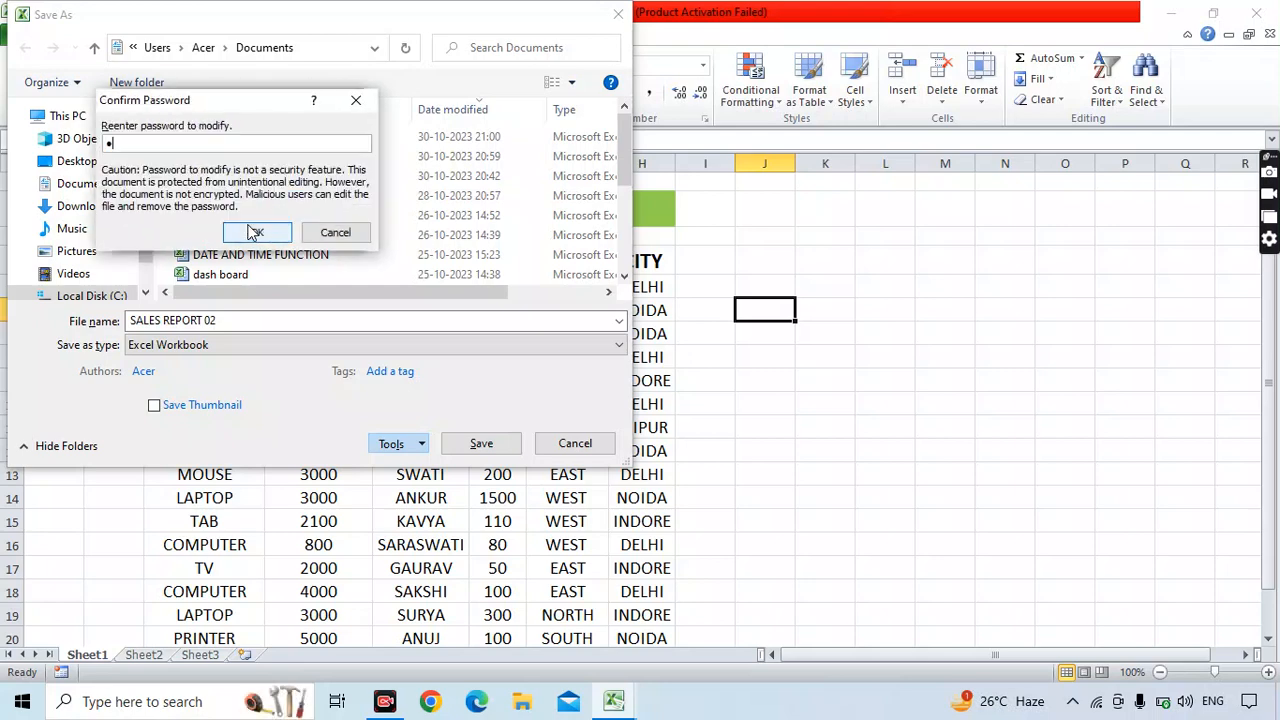
type("4")
left_click(260, 234)
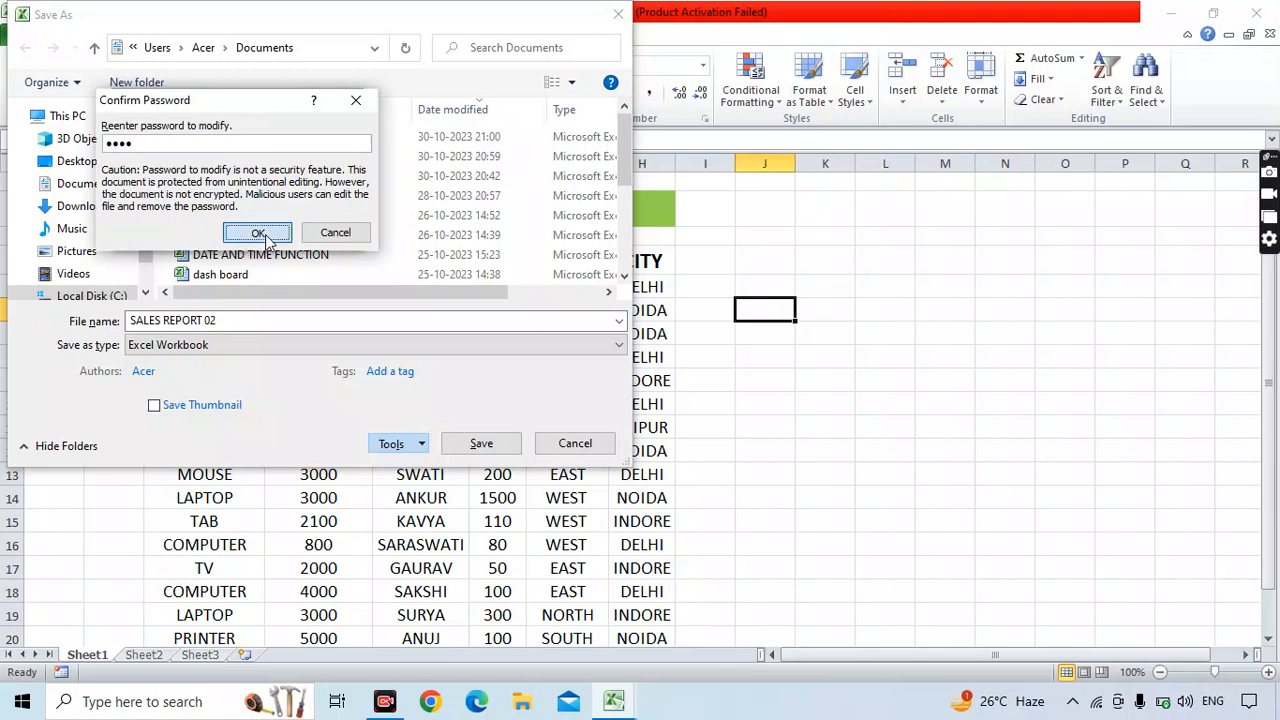
left_click(481, 444)
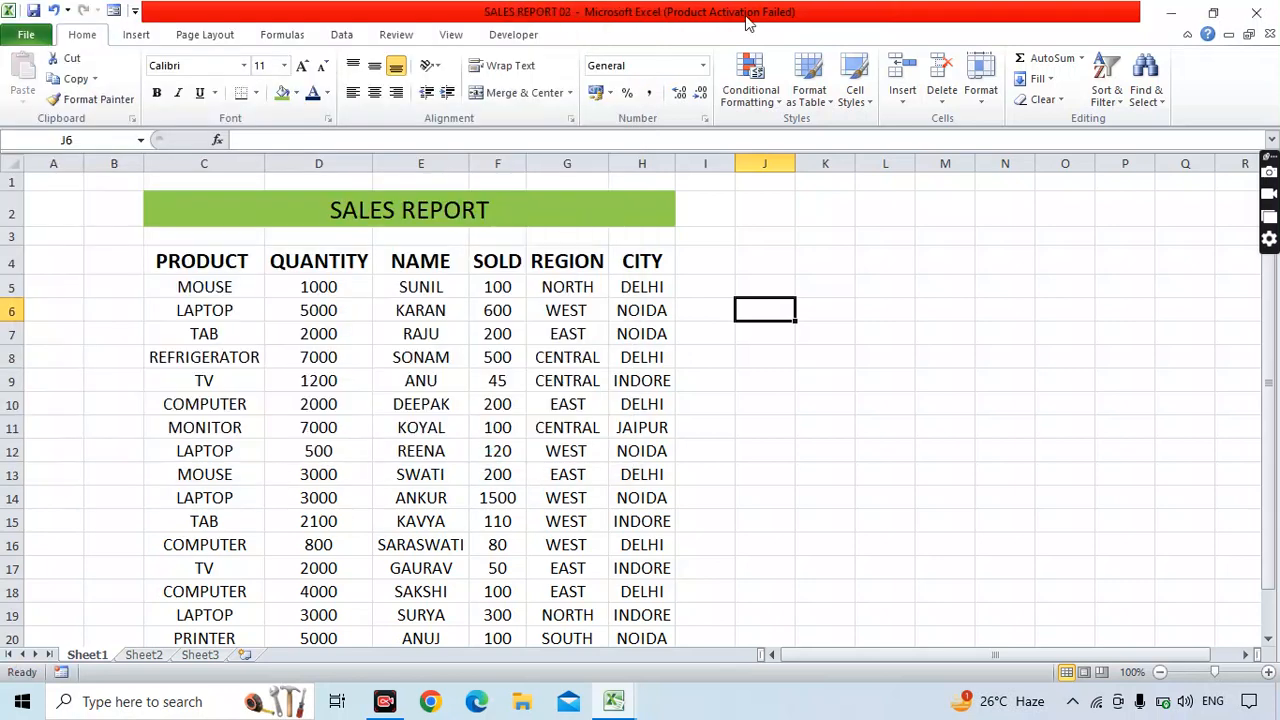
Close SALES REPORT 02 and select cell K9 in SALES REPORT 01.
left_click(825, 404)
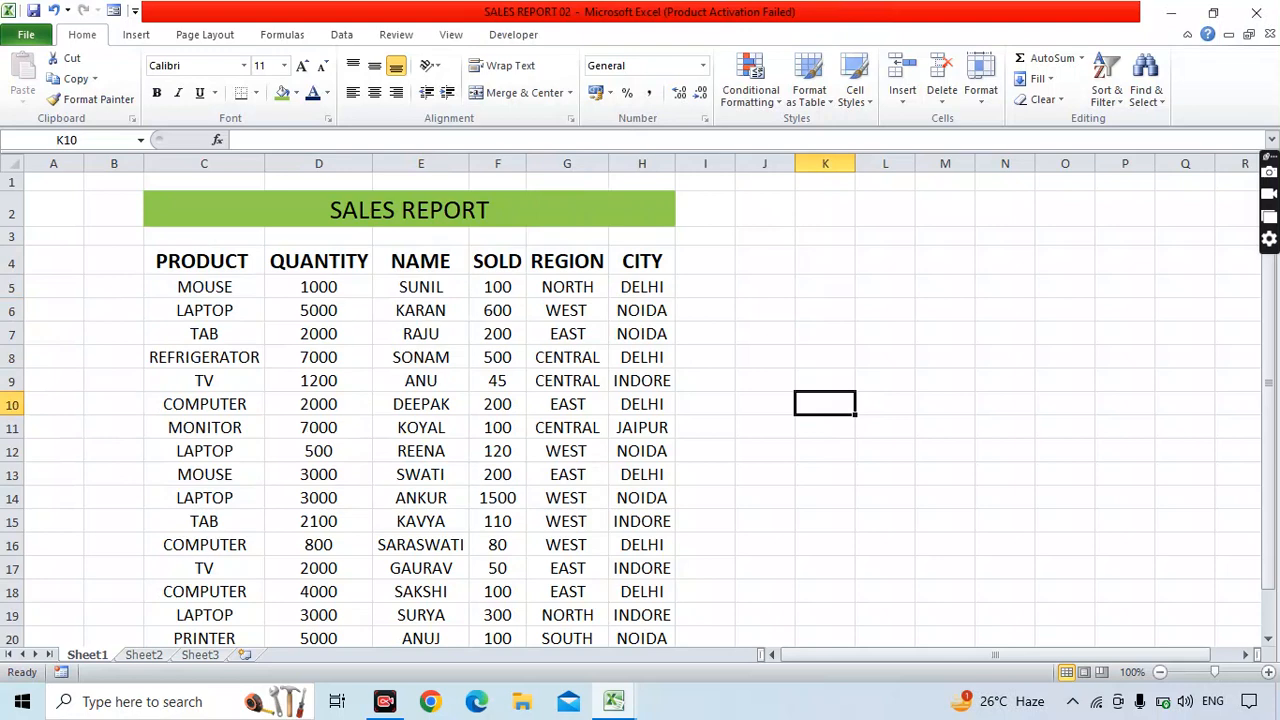
left_click(1257, 21)
left_click(927, 392)
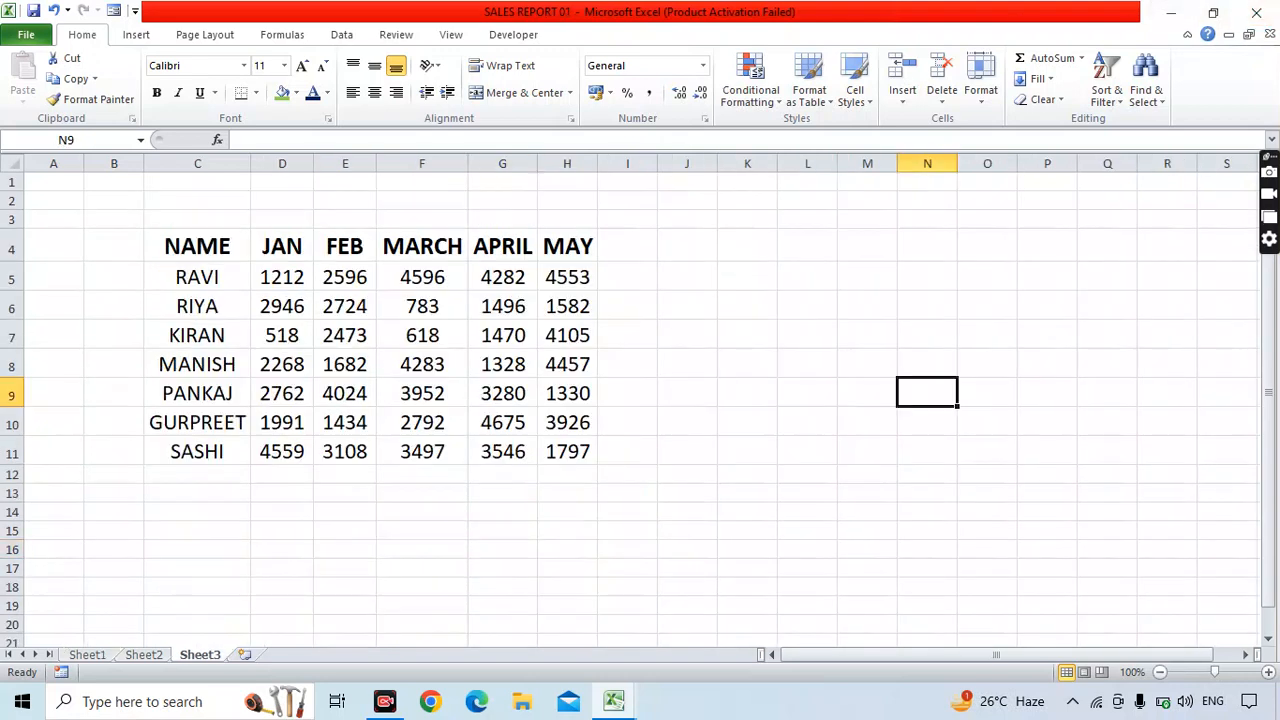
left_click(747, 392)
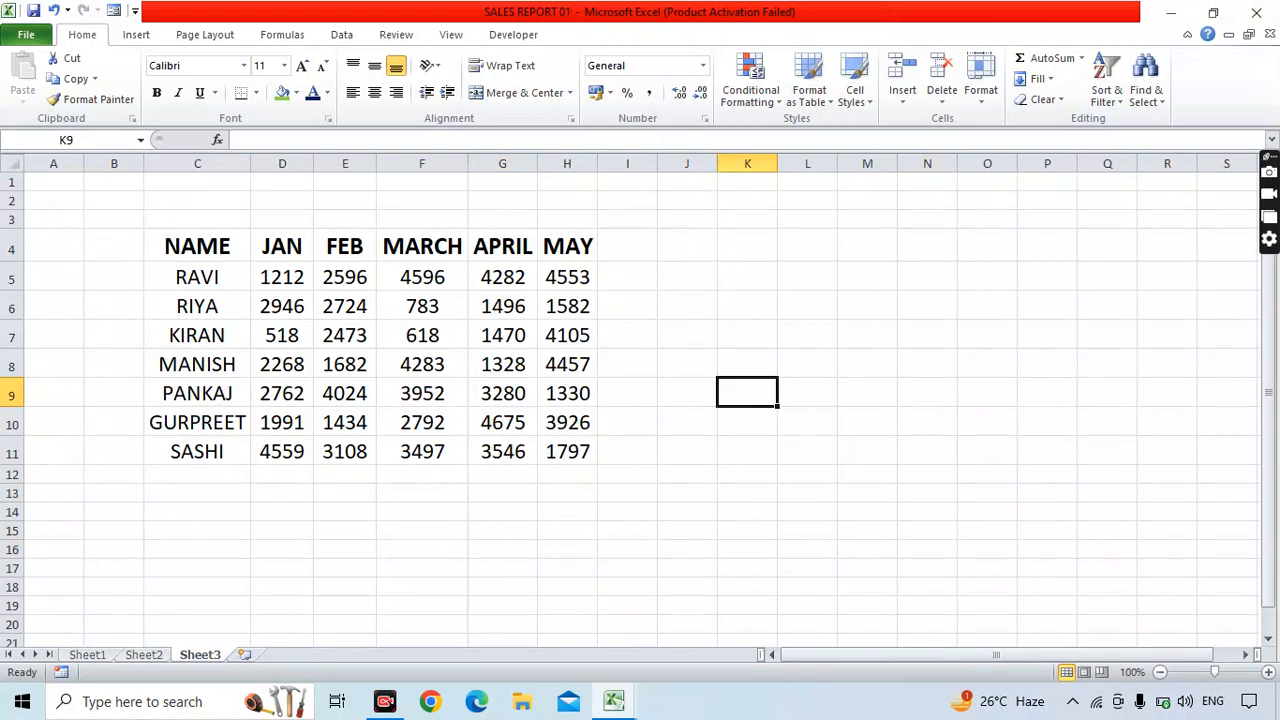
Reopen SALES REPORT 02 with Ctrl+O, entering the open password and then the modify password.
left_click(40, 36)
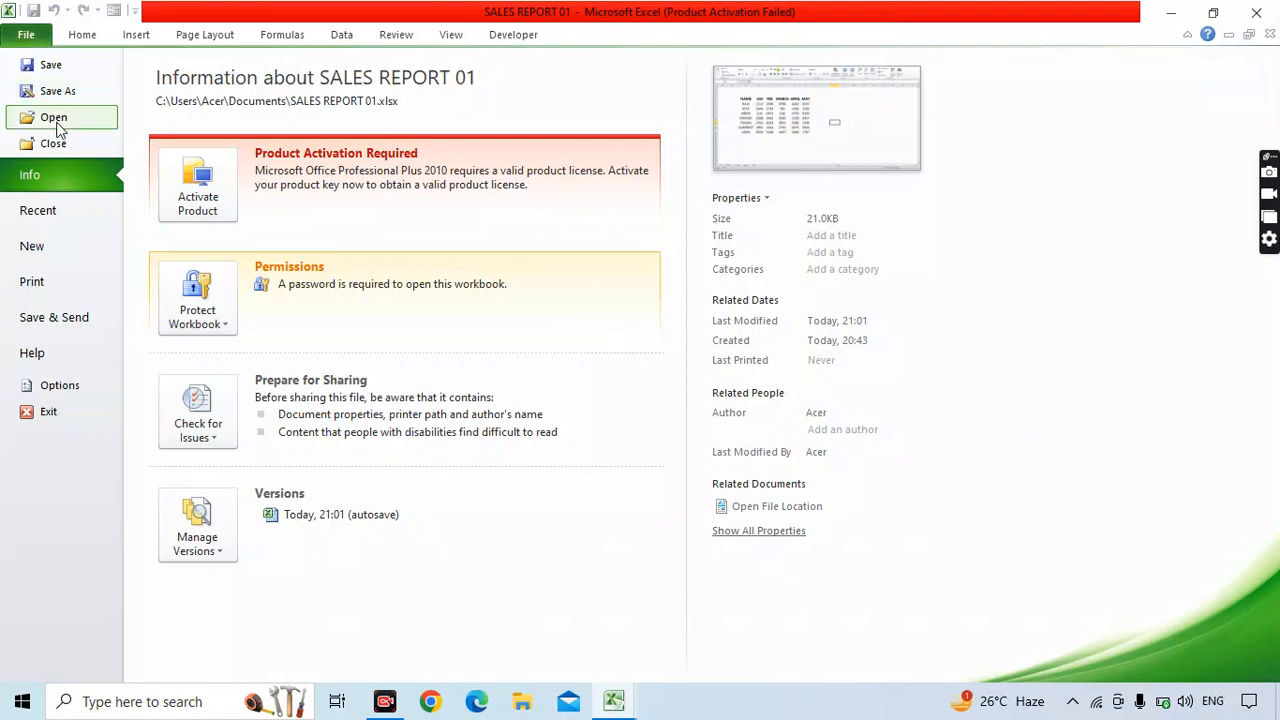
left_click(26, 36)
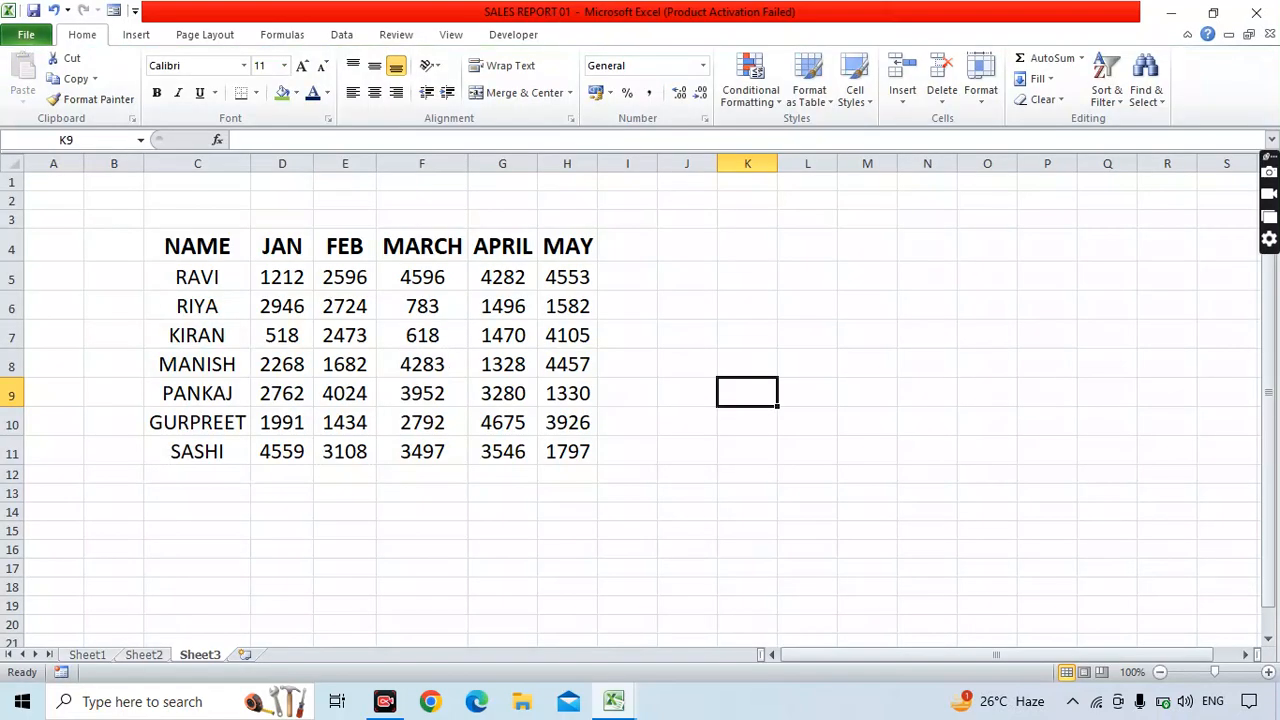
key("ctrl+o")
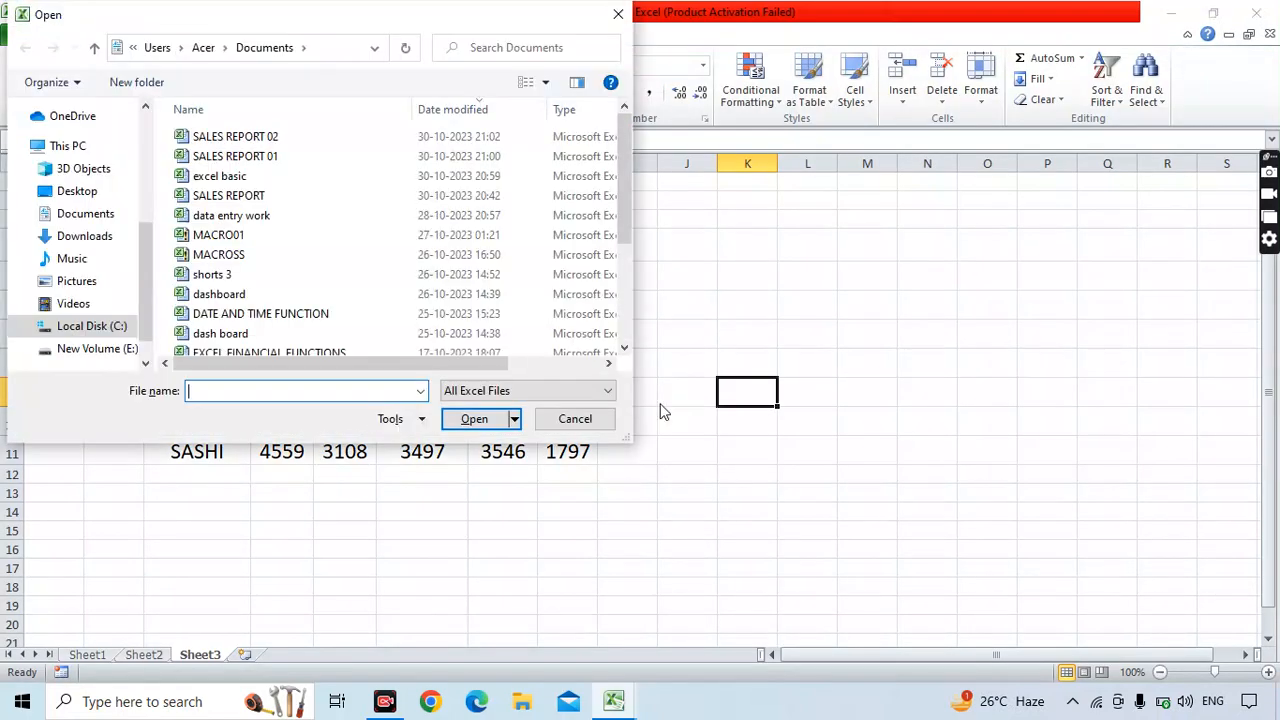
double_click(291, 143)
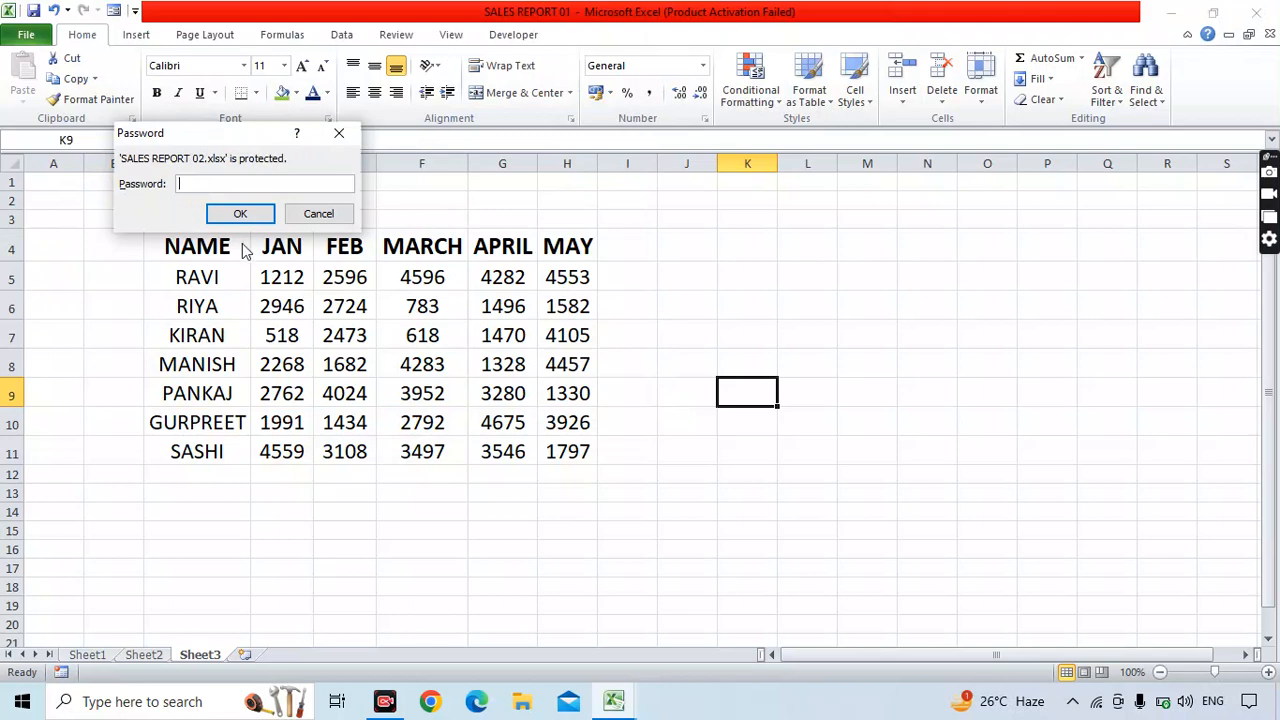
type("1234")
left_click(233, 207)
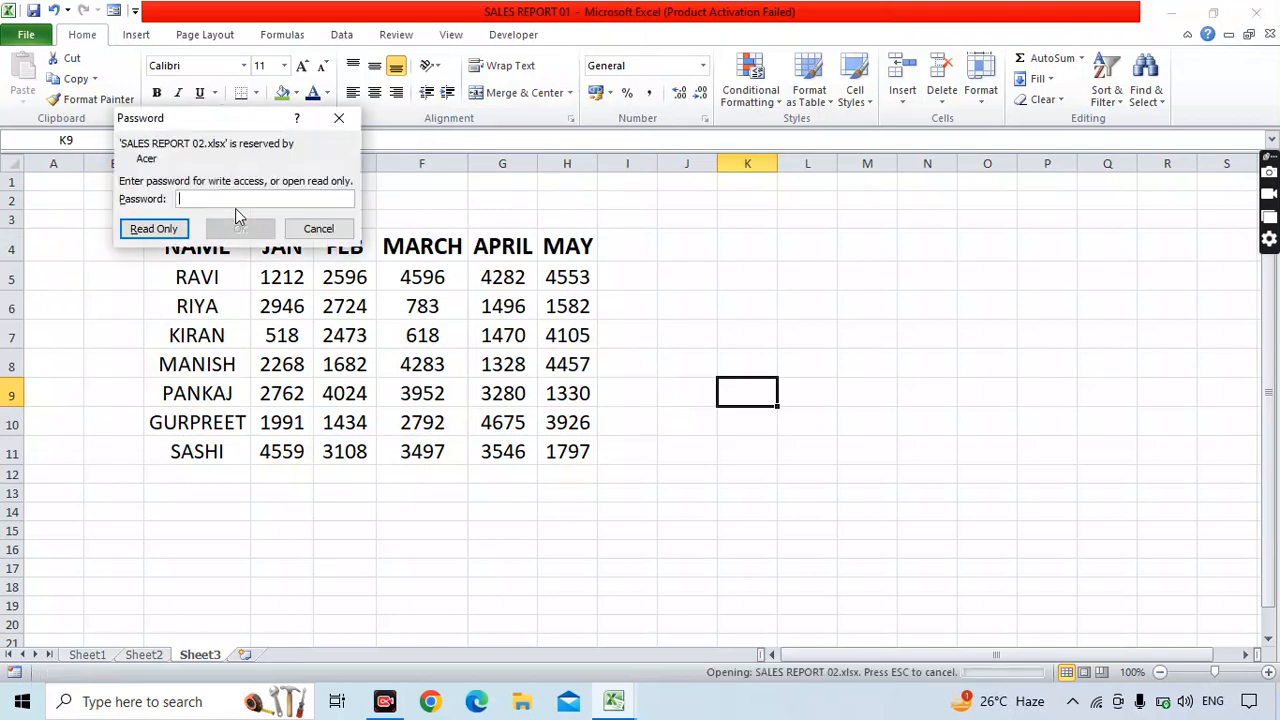
type("123")
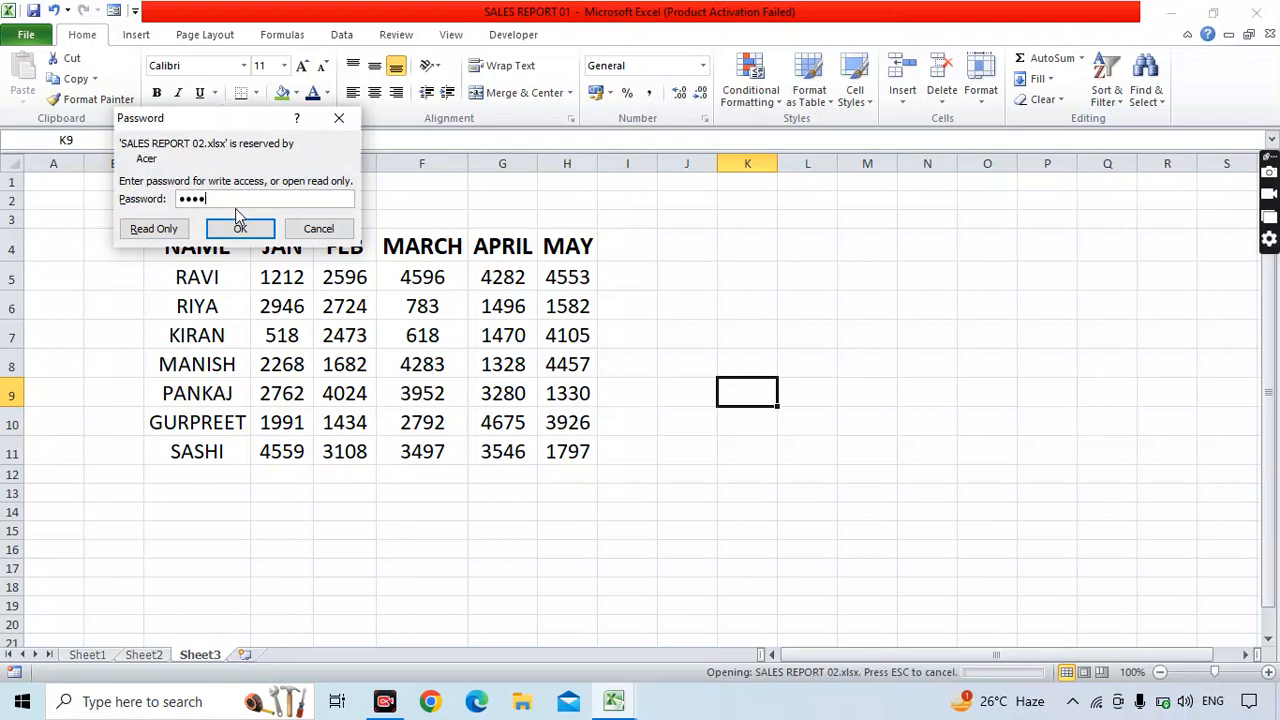
left_click(256, 229)
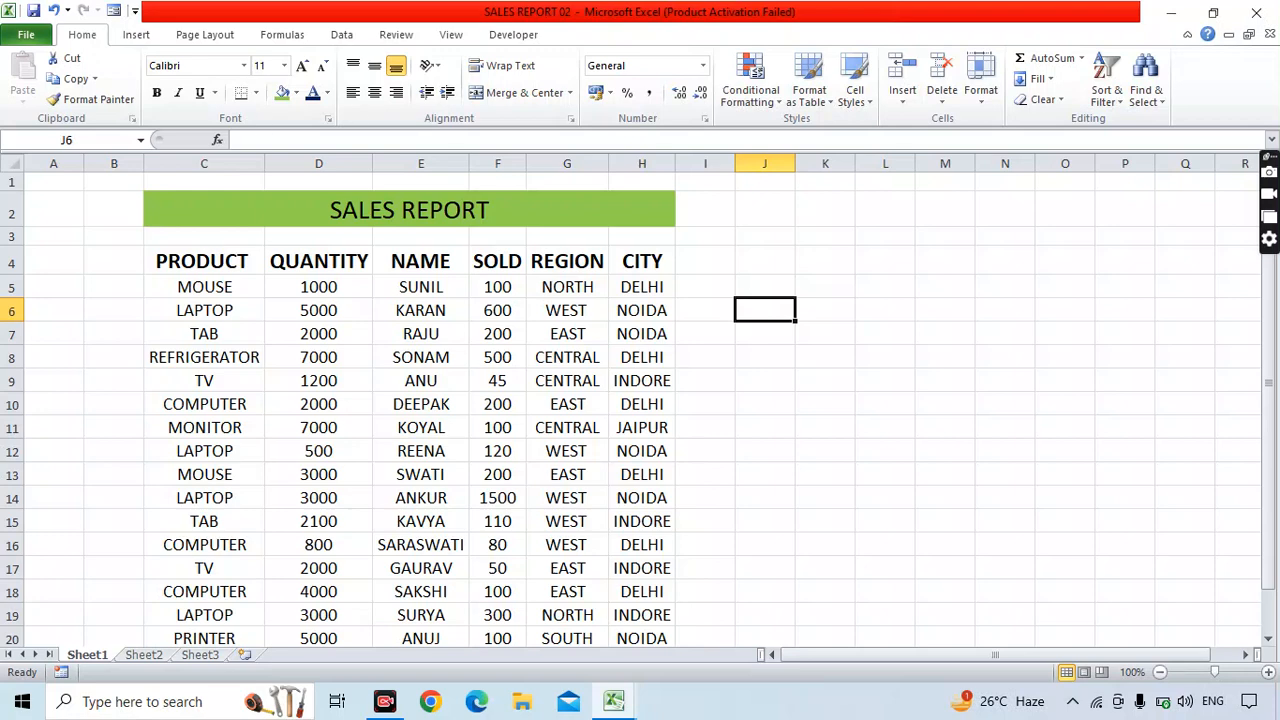
Copy the sales table from its headers through row 14 and paste it into Sheet2 at C5.
left_click_drag(409, 210, 409, 545)
left_click_drag(203, 261, 642, 497)
key("ctrl+c")
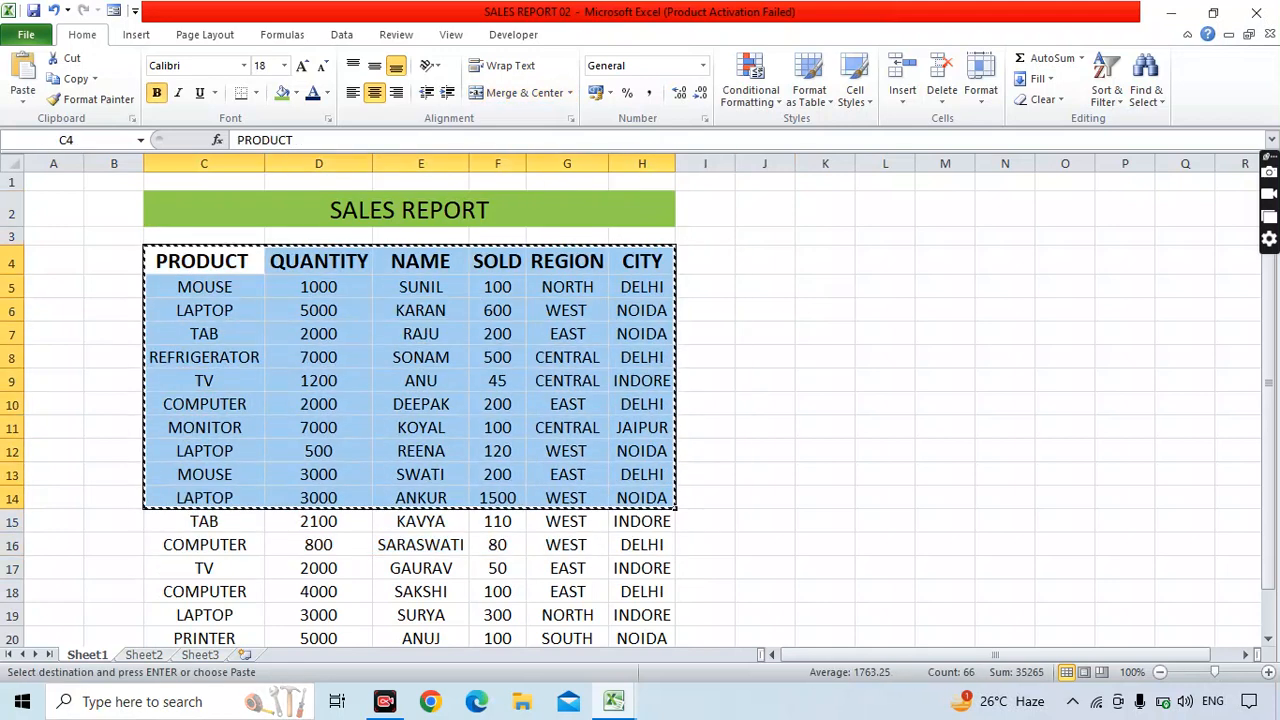
left_click(143, 655)
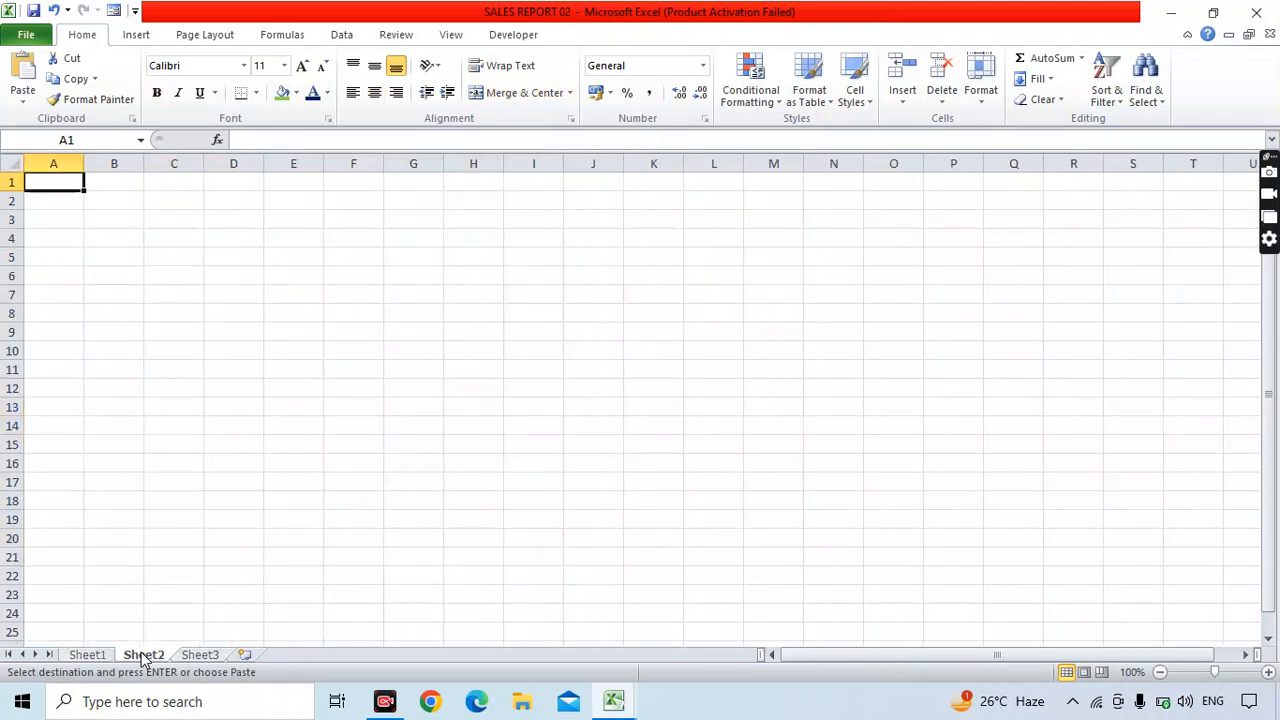
left_click(165, 254)
key("ctrl+v")
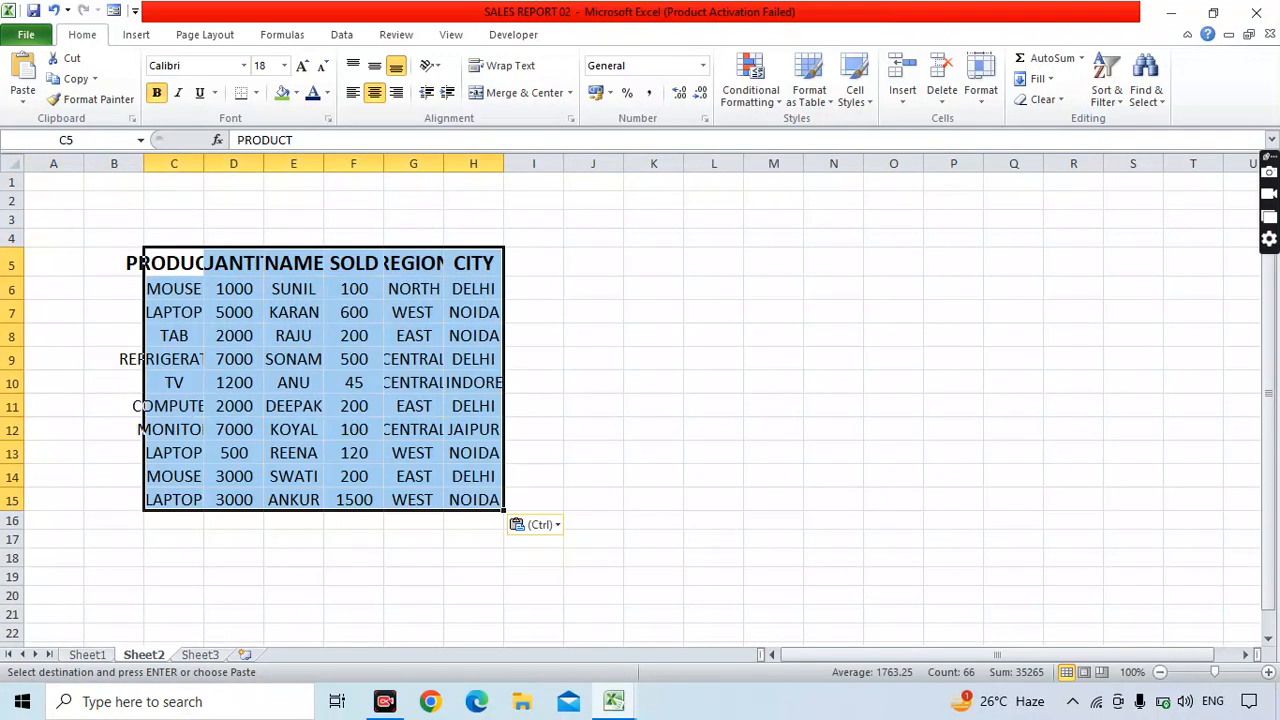
left_click(713, 382)
Auto-fit columns C through G on Sheet2 to their contents.
left_click_drag(204, 163, 204, 163)
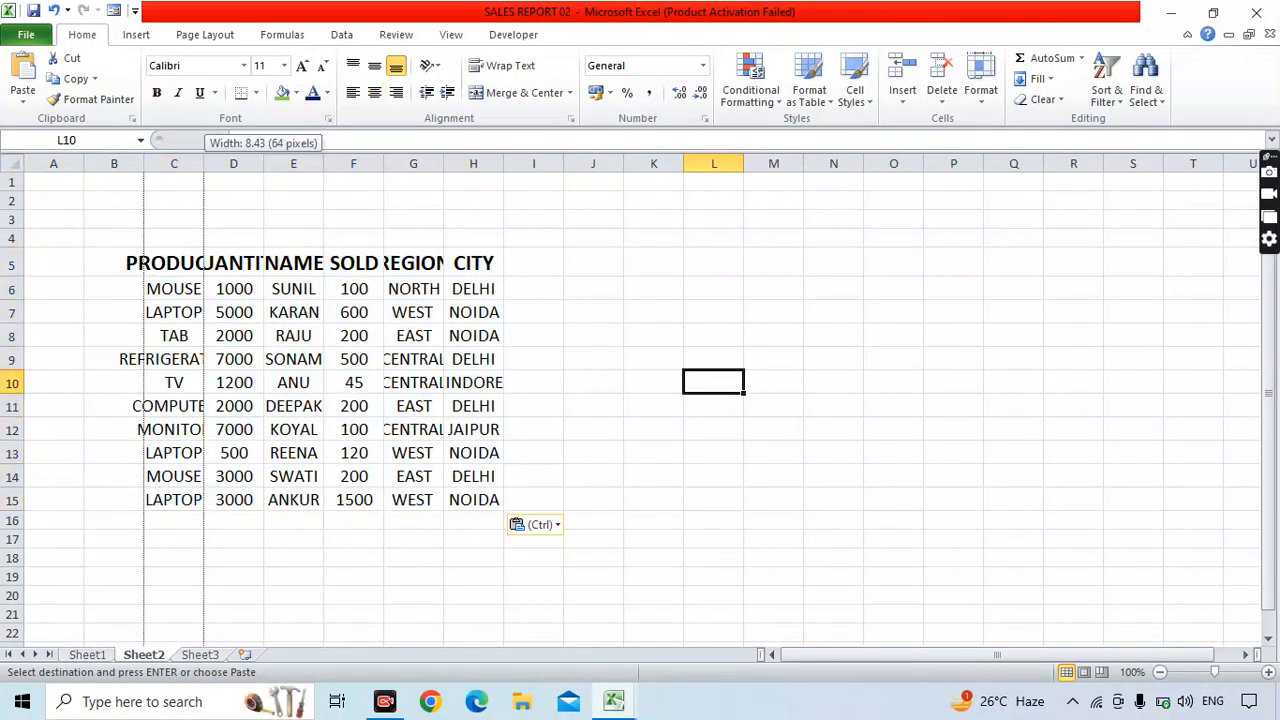
double_click(204, 163)
double_click(324, 163)
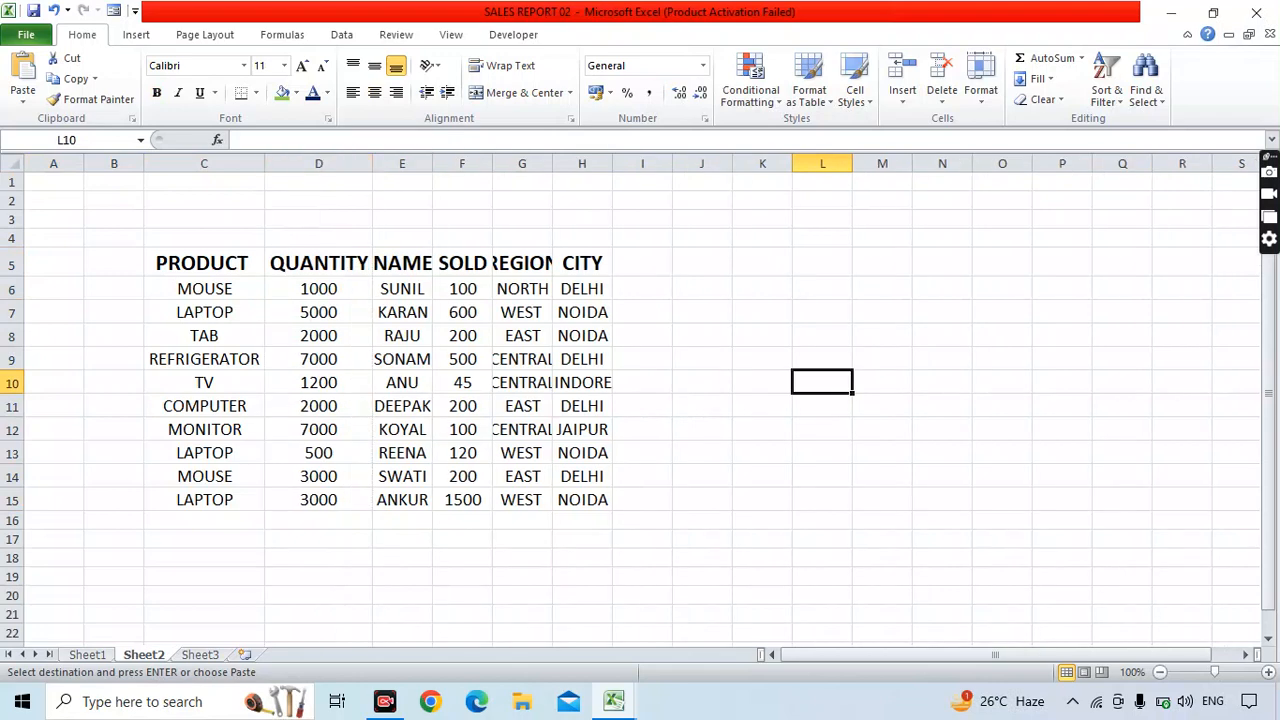
double_click(432, 163)
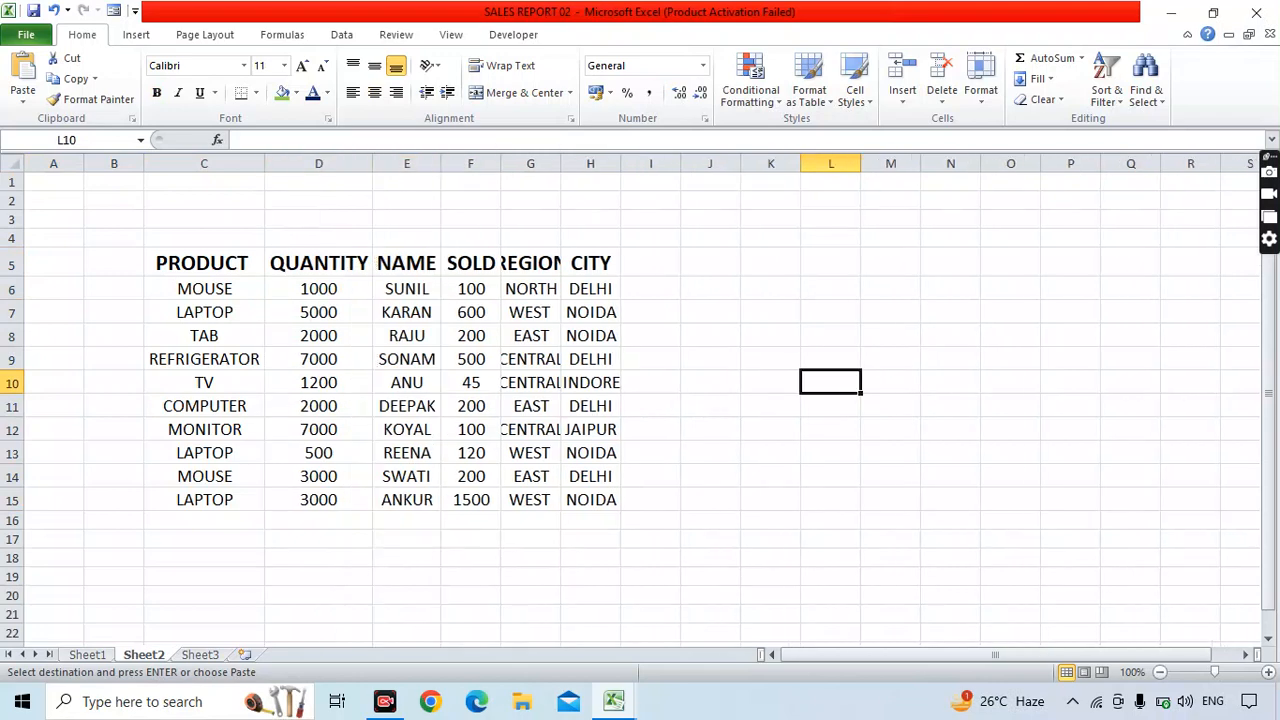
double_click(500, 163)
double_click(559, 163)
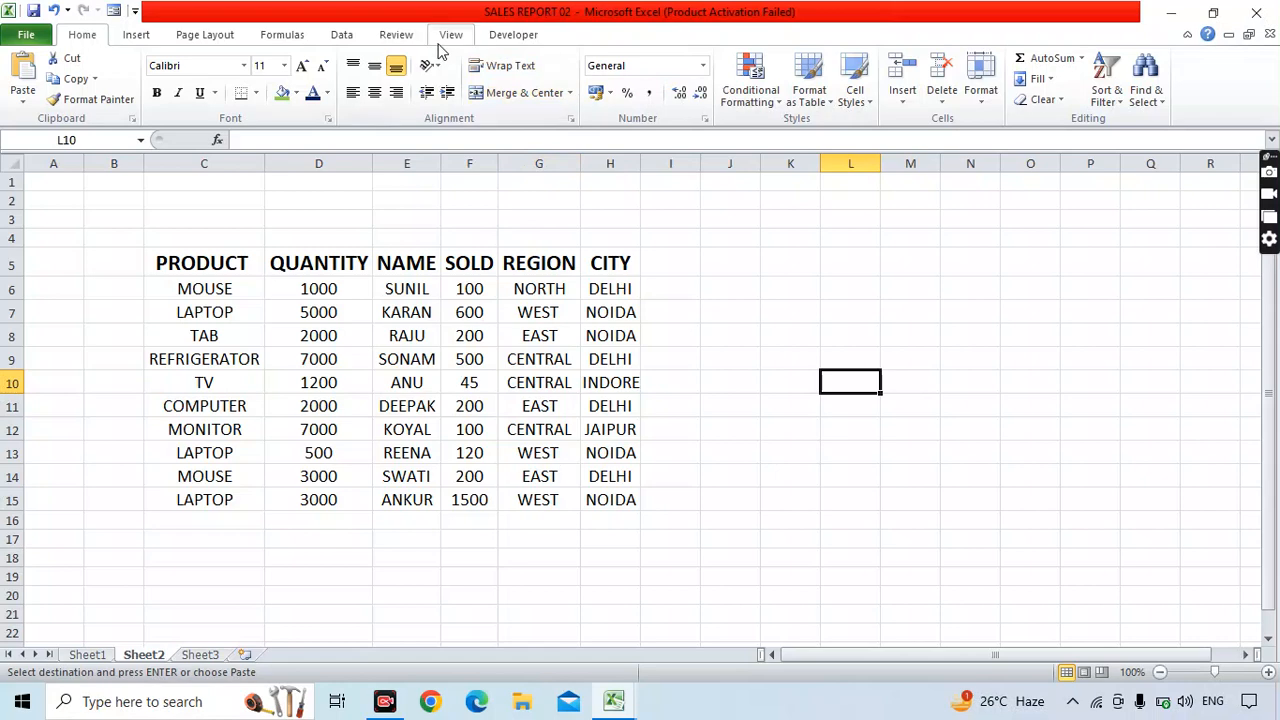
Protect Sheet2 with a confirmed password via Review > Protect Sheet, then select cells D4 and G3.
left_click(405, 34)
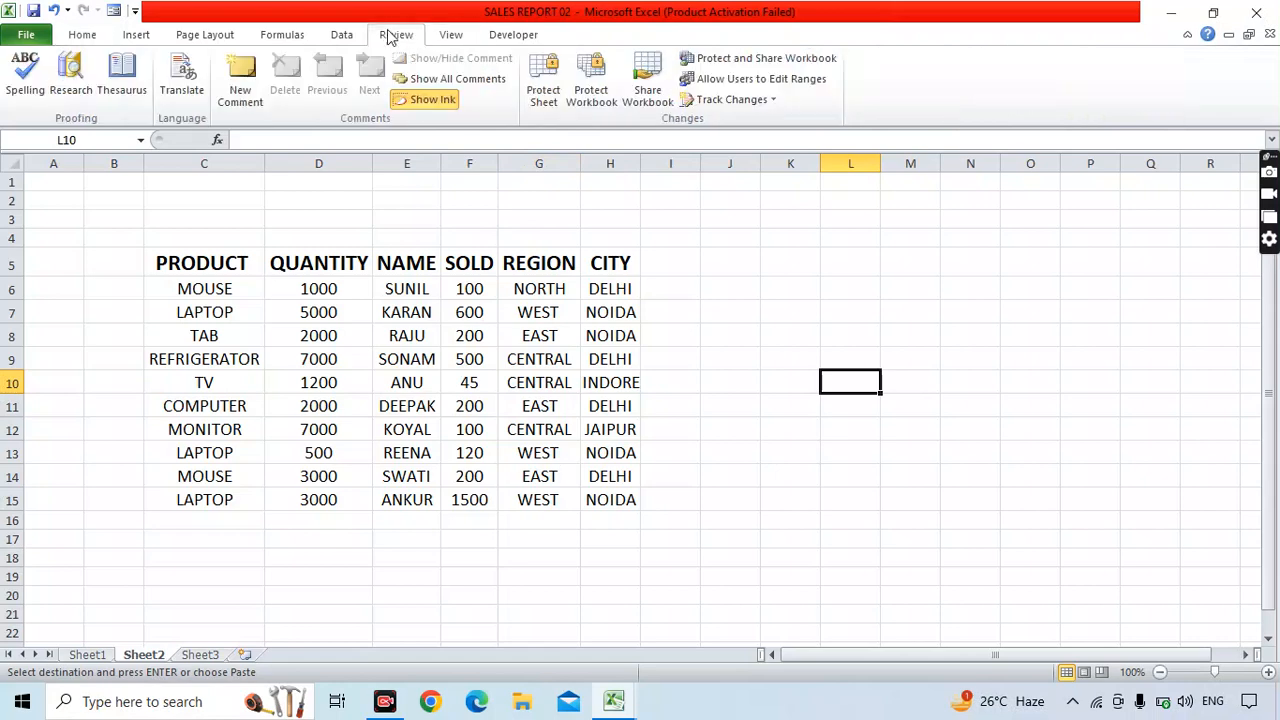
left_click(543, 88)
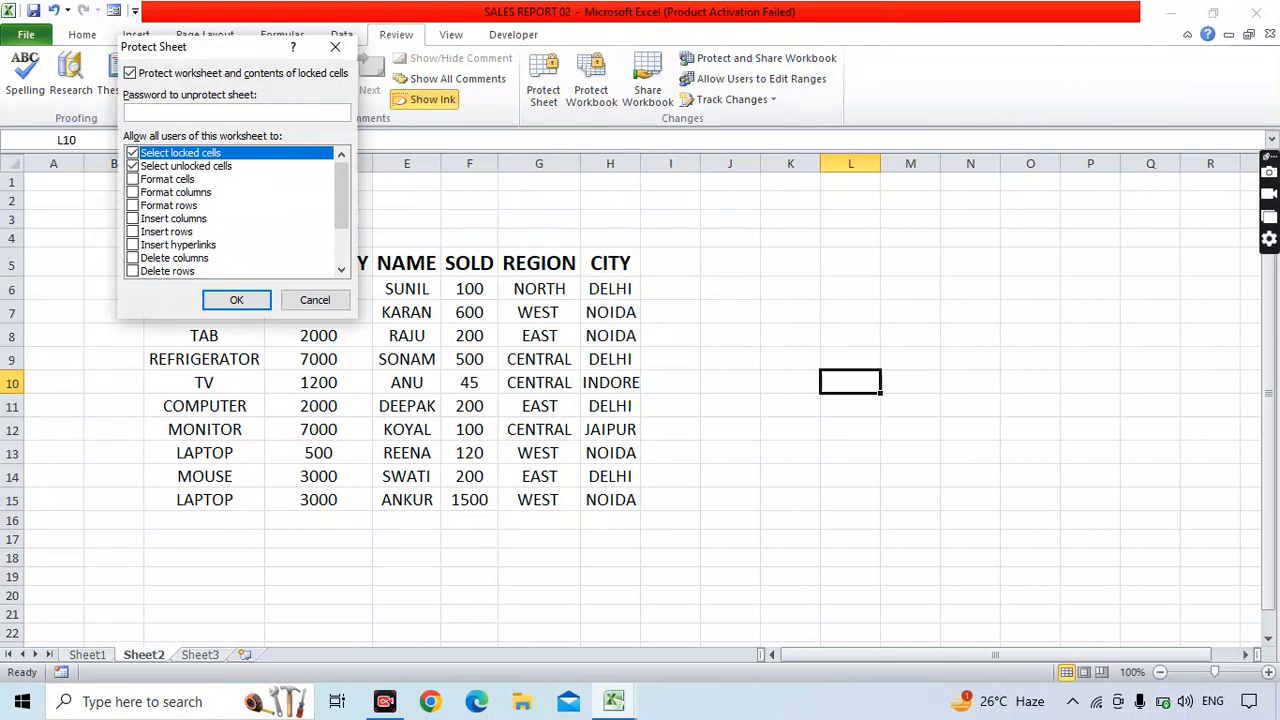
type("123")
left_click(262, 303)
type("123")
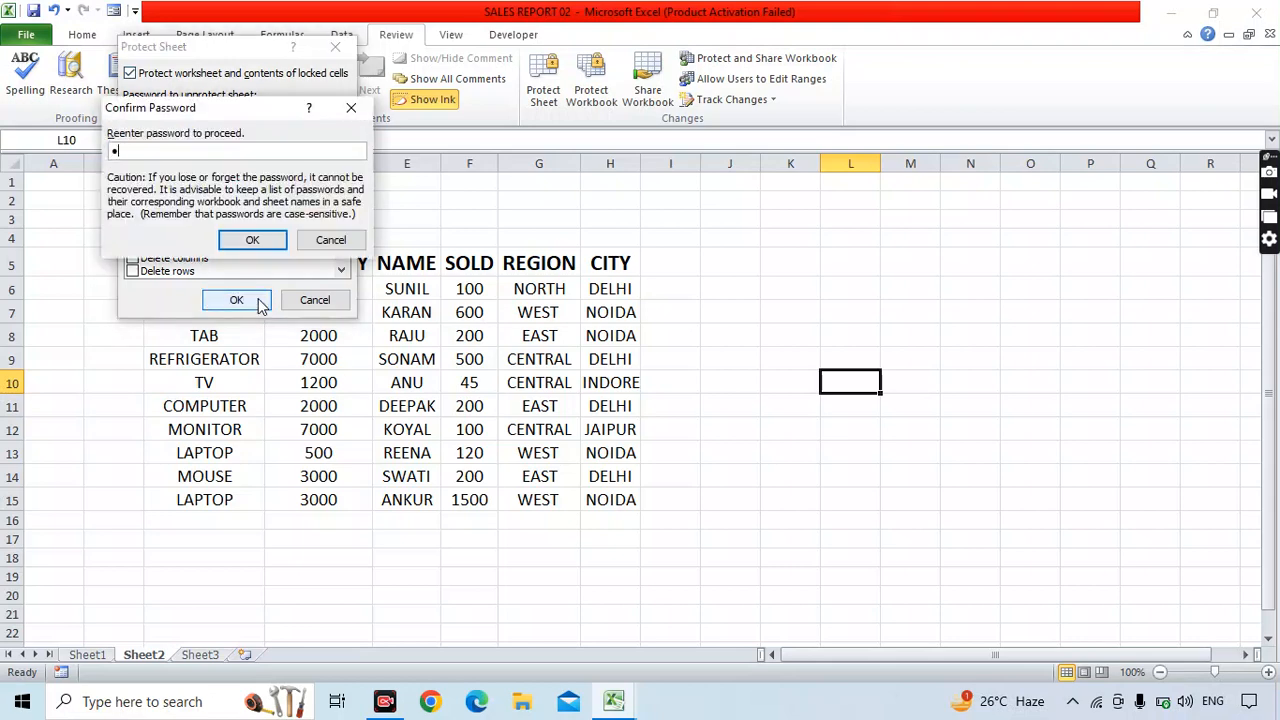
left_click(255, 240)
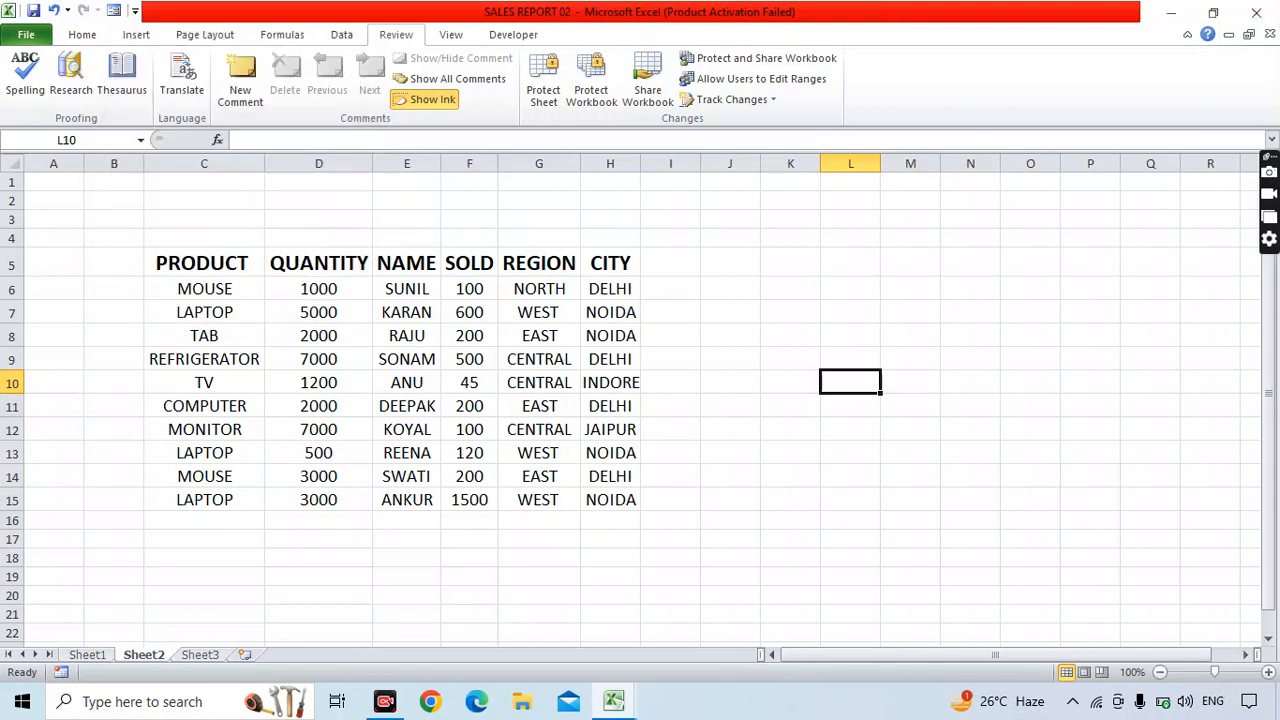
left_click(316, 238)
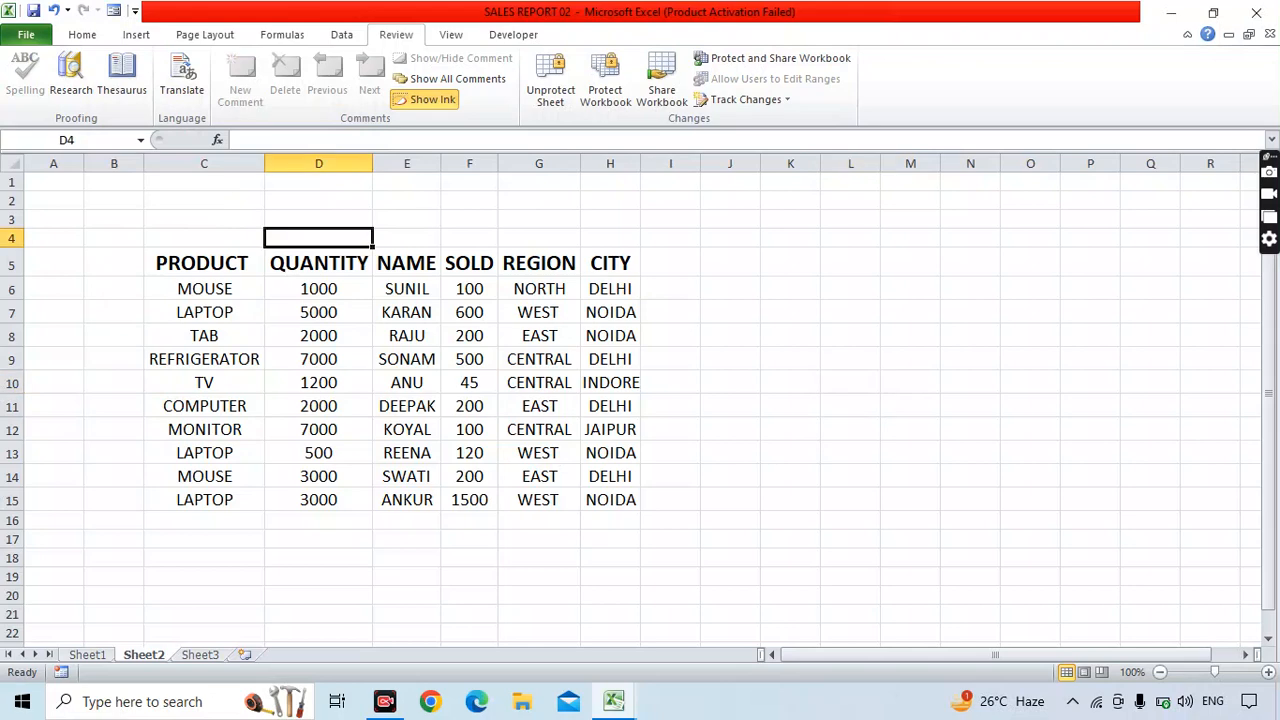
left_click(539, 219)
double_click(540, 227)
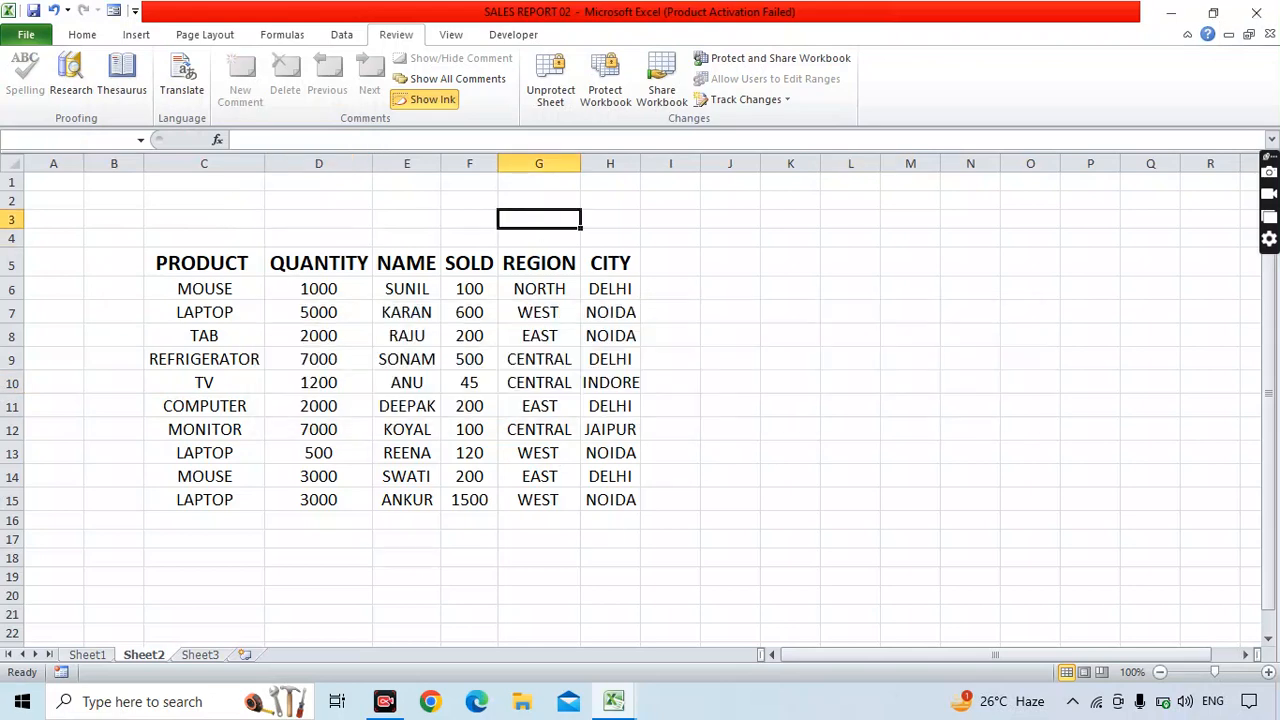
left_click(644, 409)
left_click(200, 655)
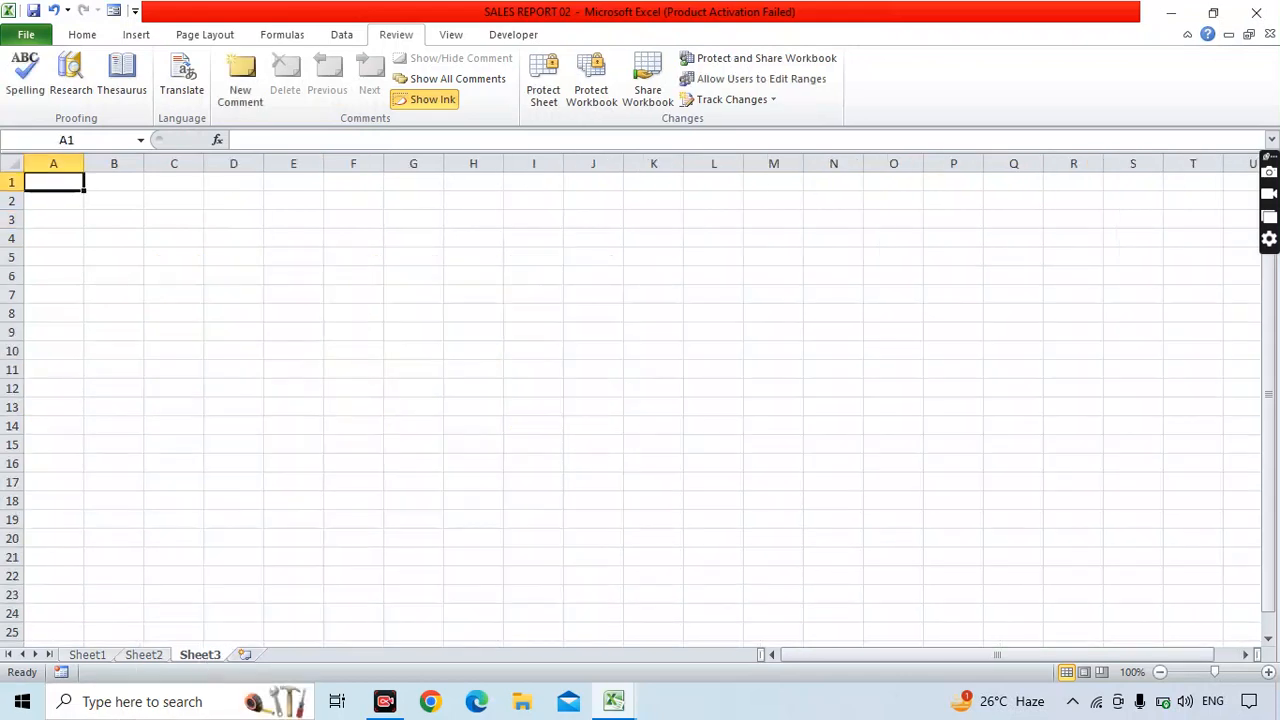
left_click(353, 369)
type("asd")
key("BackSpace")
key("BackSpace")
key("BackSpace")
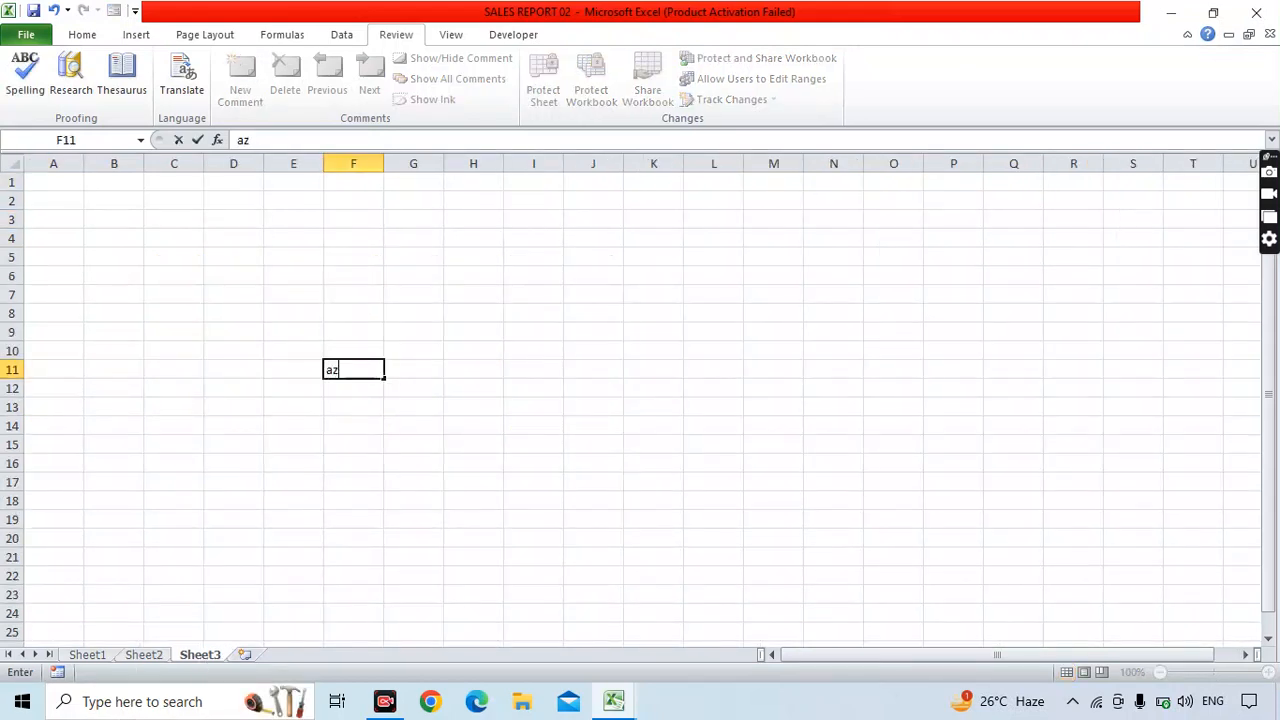
left_click(90, 657)
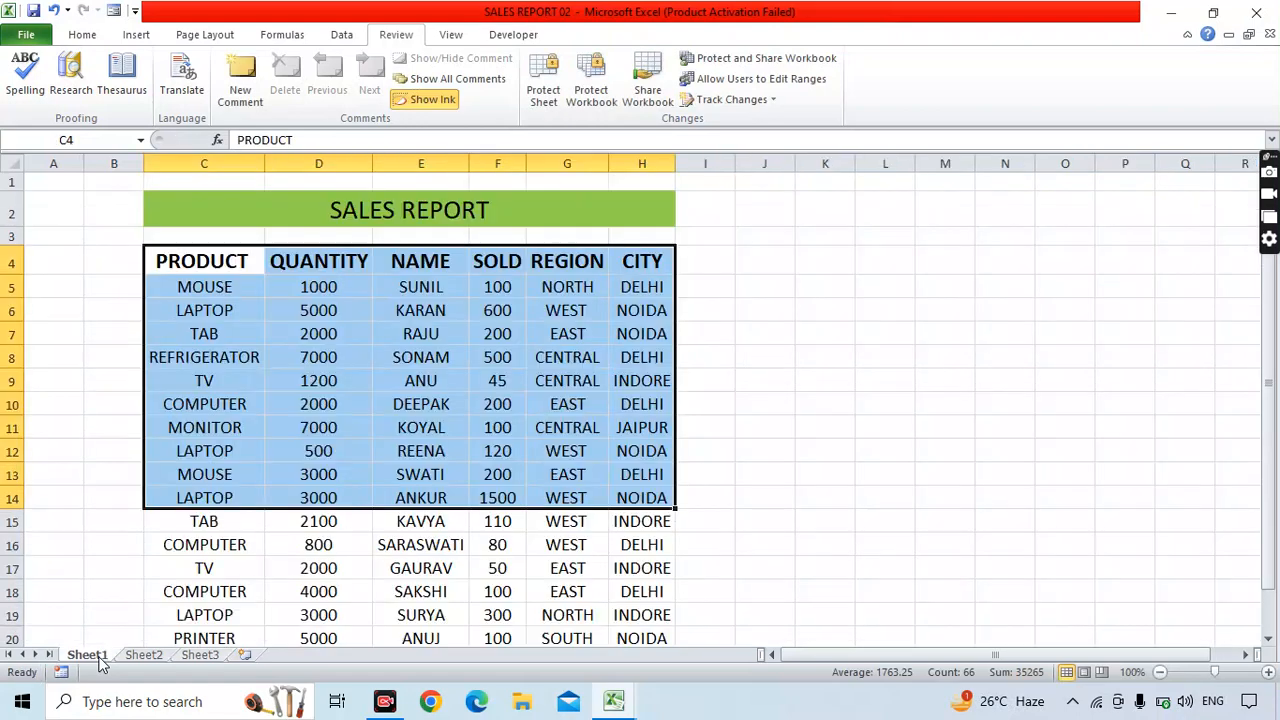
left_click(945, 334)
left_click(1005, 334)
type("s")
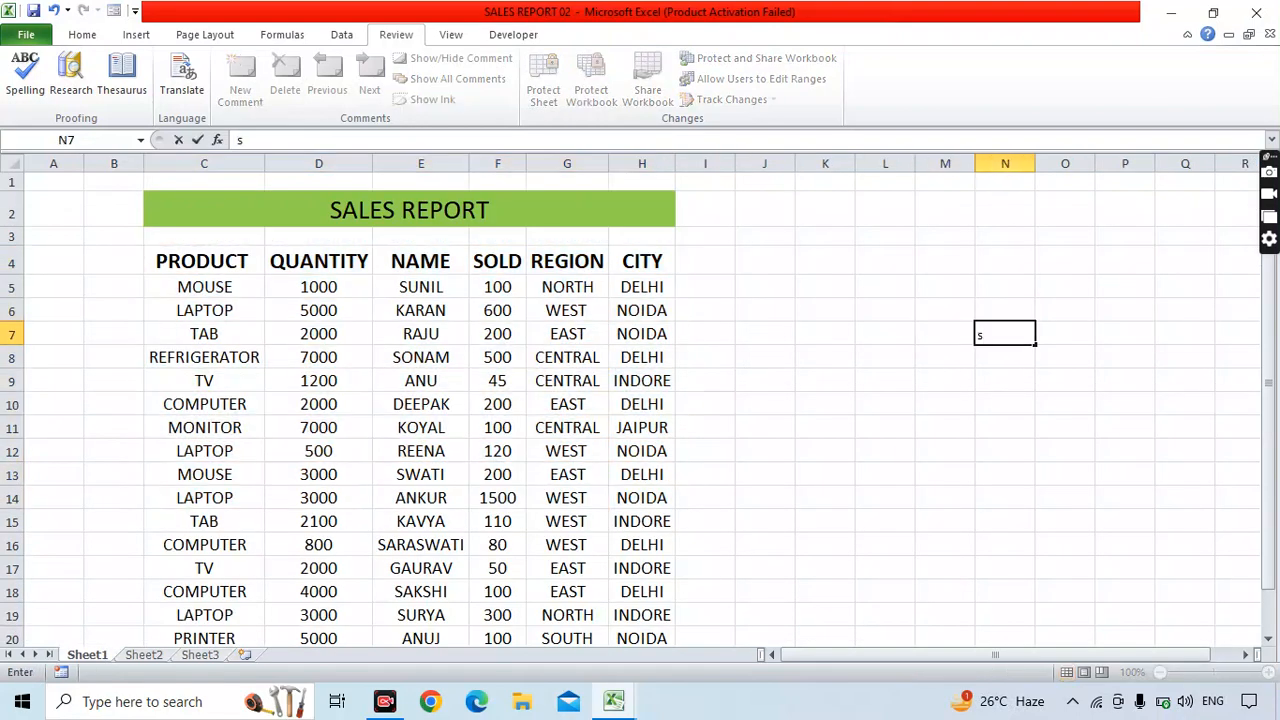
type("mansa,ns")
key("BackSpace")
key("BackSpace")
key("BackSpace")
key("BackSpace")
key("BackSpace")
key("BackSpace")
key("BackSpace")
key("BackSpace")
key("BackSpace")
left_click(143, 654)
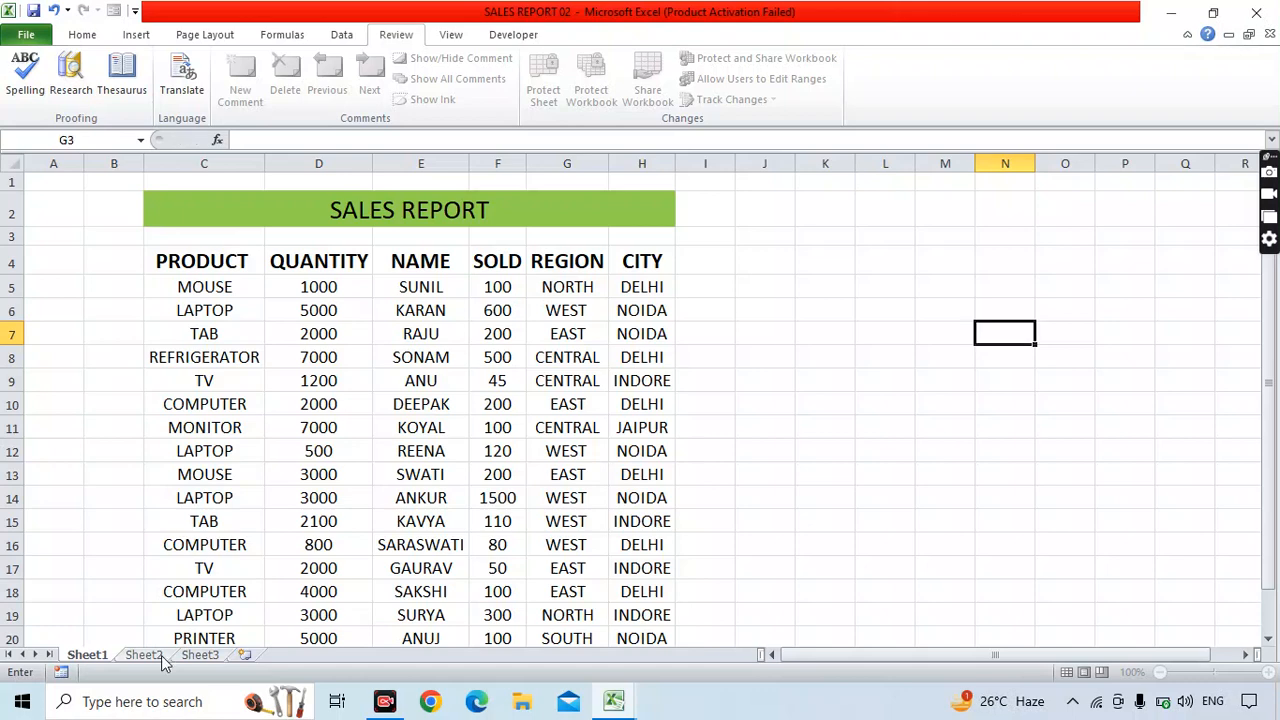
left_click(970, 262)
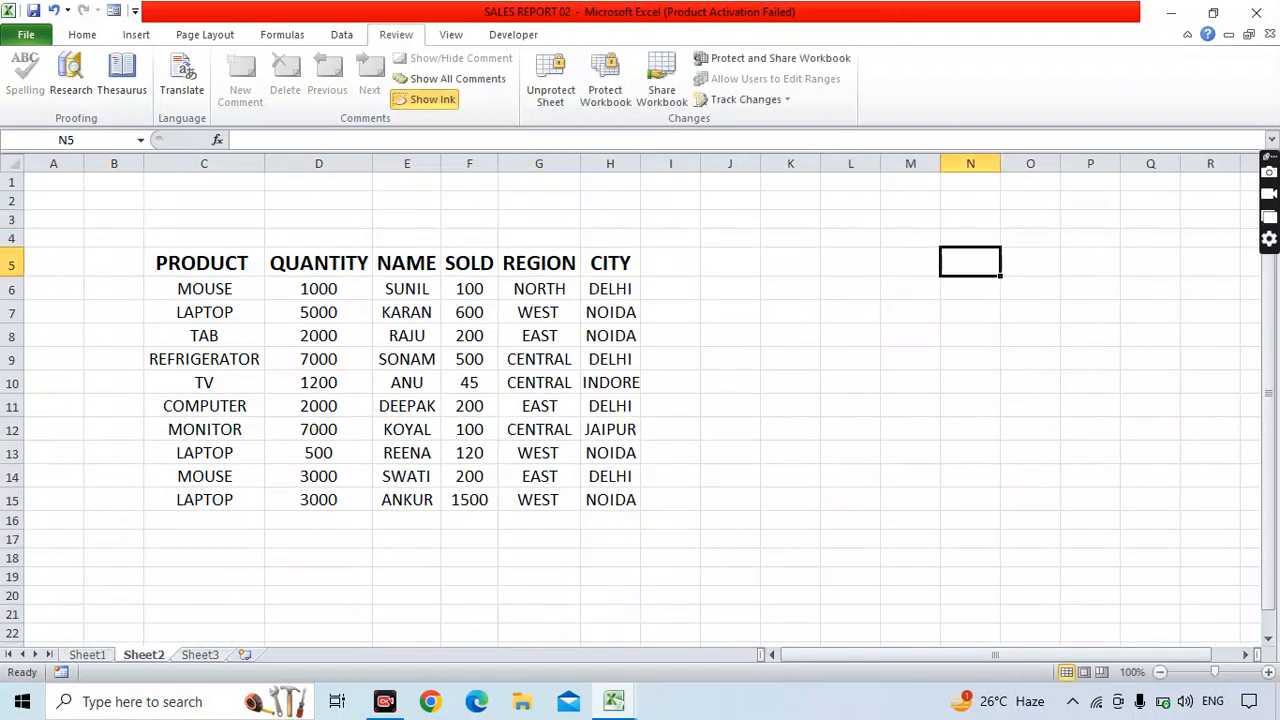
double_click(978, 257)
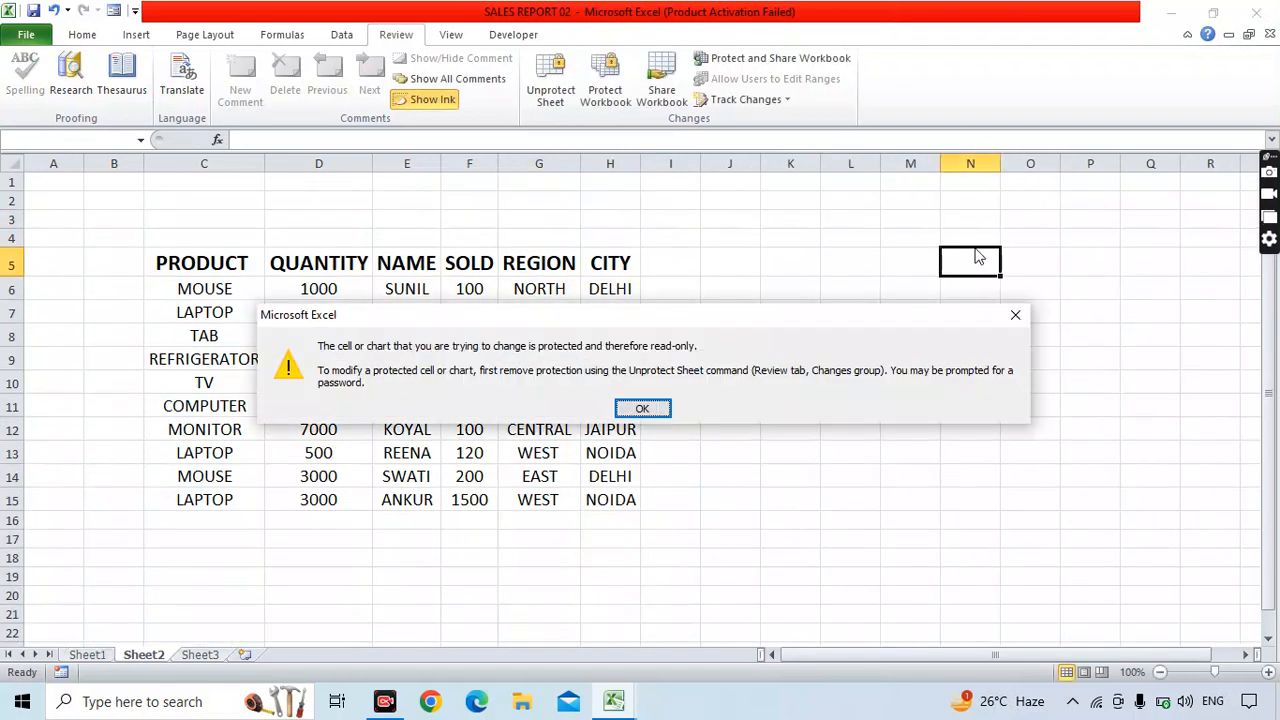
left_click(645, 408)
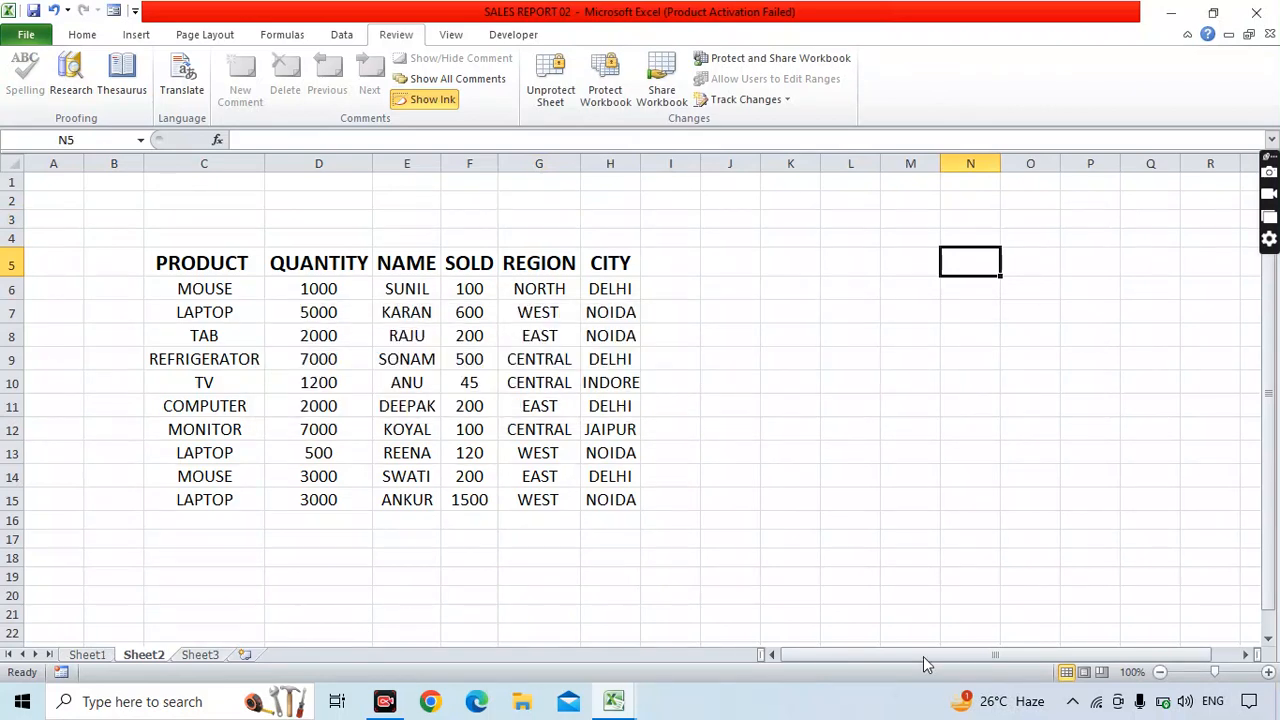
left_click(610, 500)
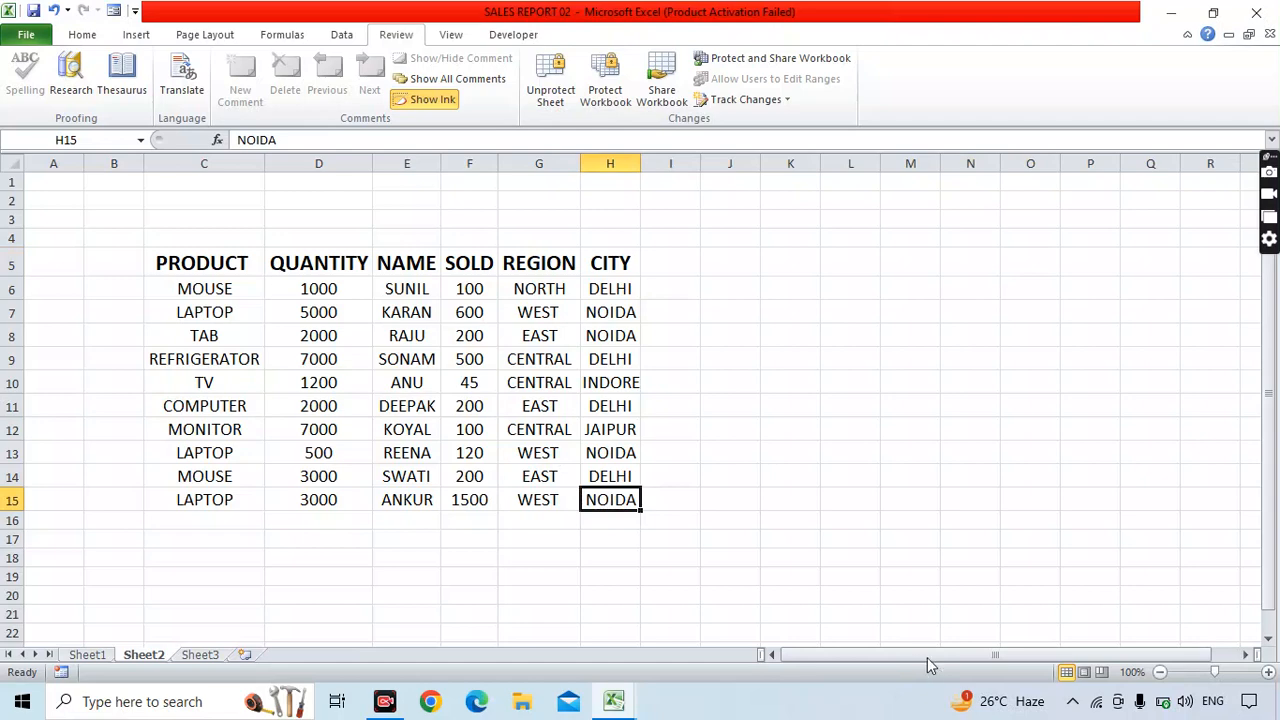
left_click(970, 476)
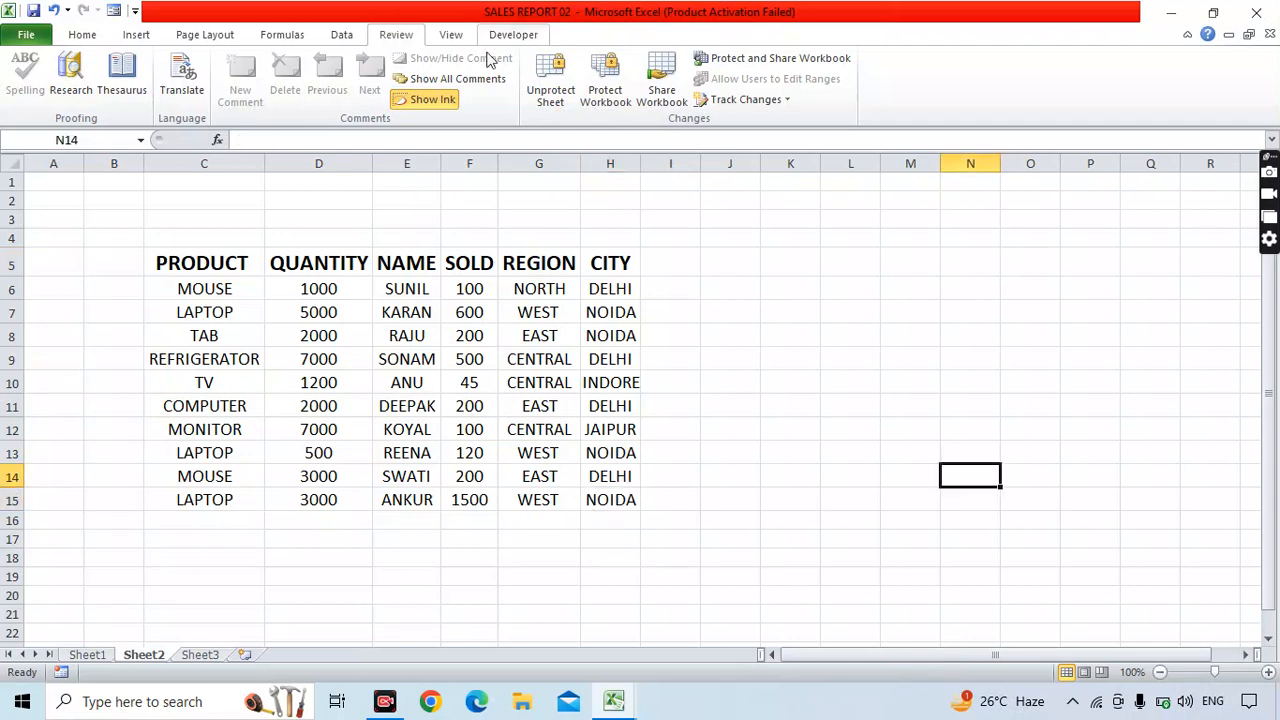
Unprotect Sheet2 with its password and test editing by typing text into cell K9.
left_click(550, 85)
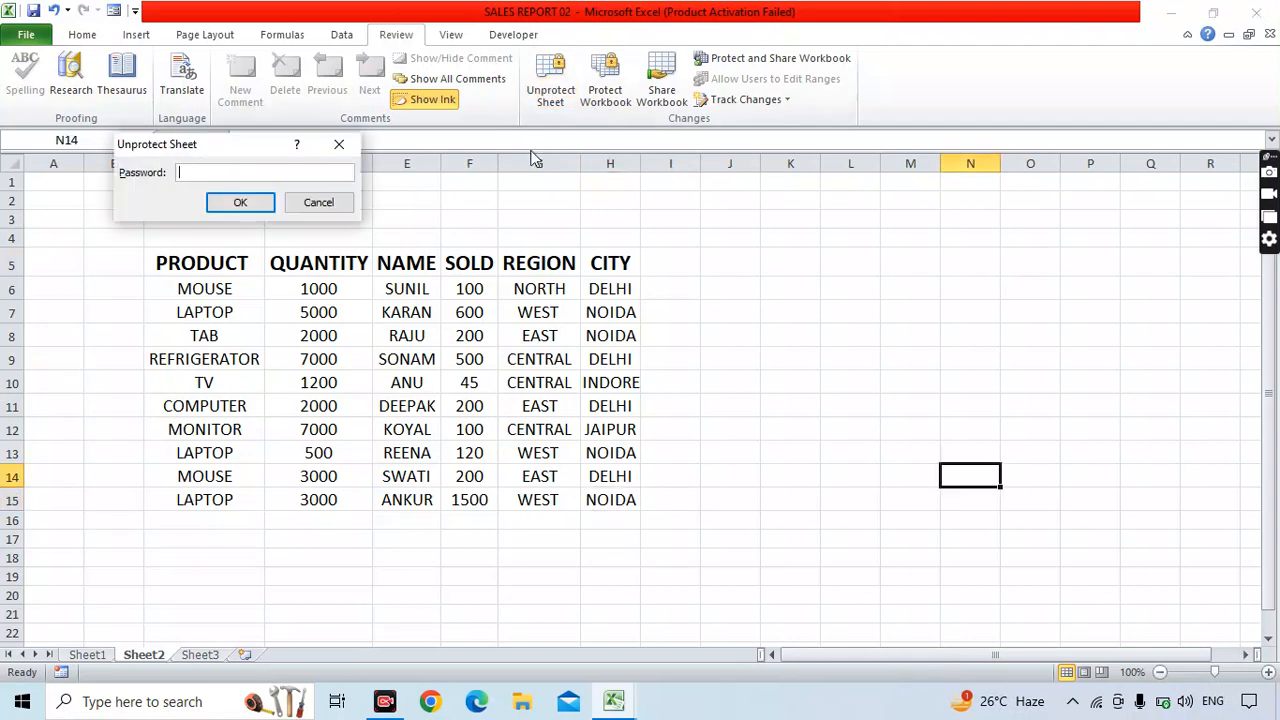
type("123")
key("Return")
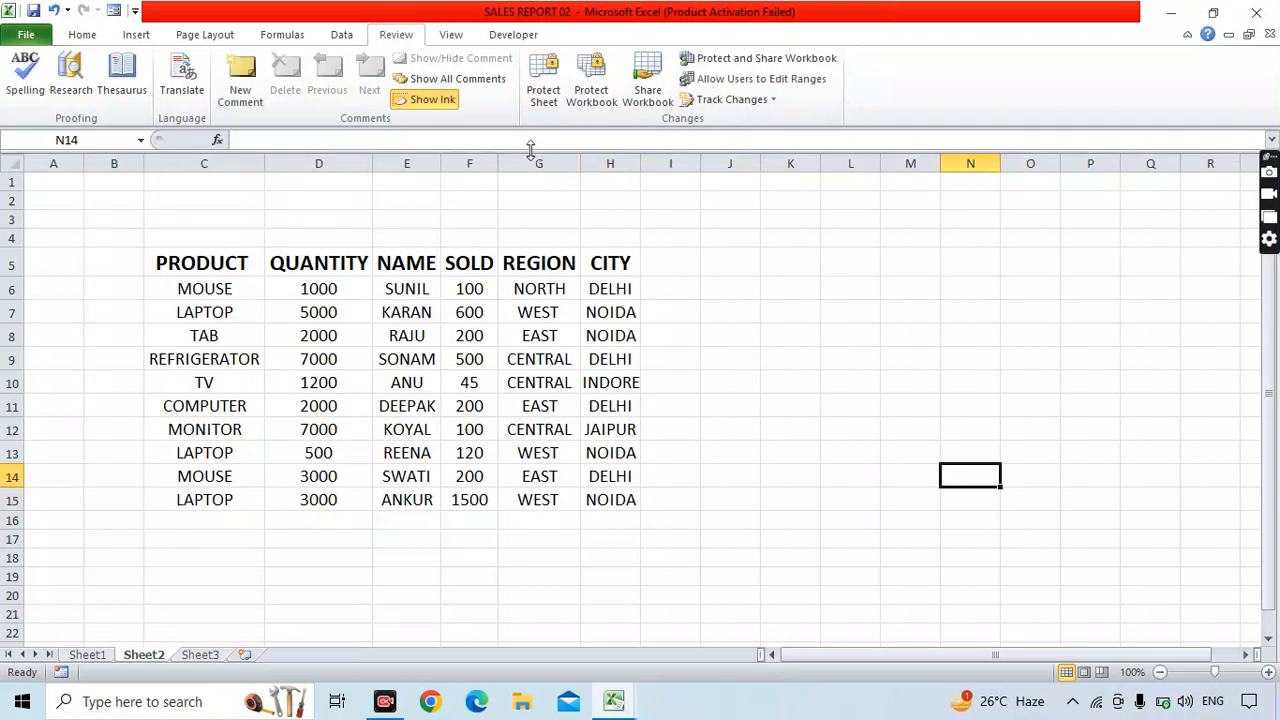
left_click(790, 360)
type("bdsakjhdlkQ")
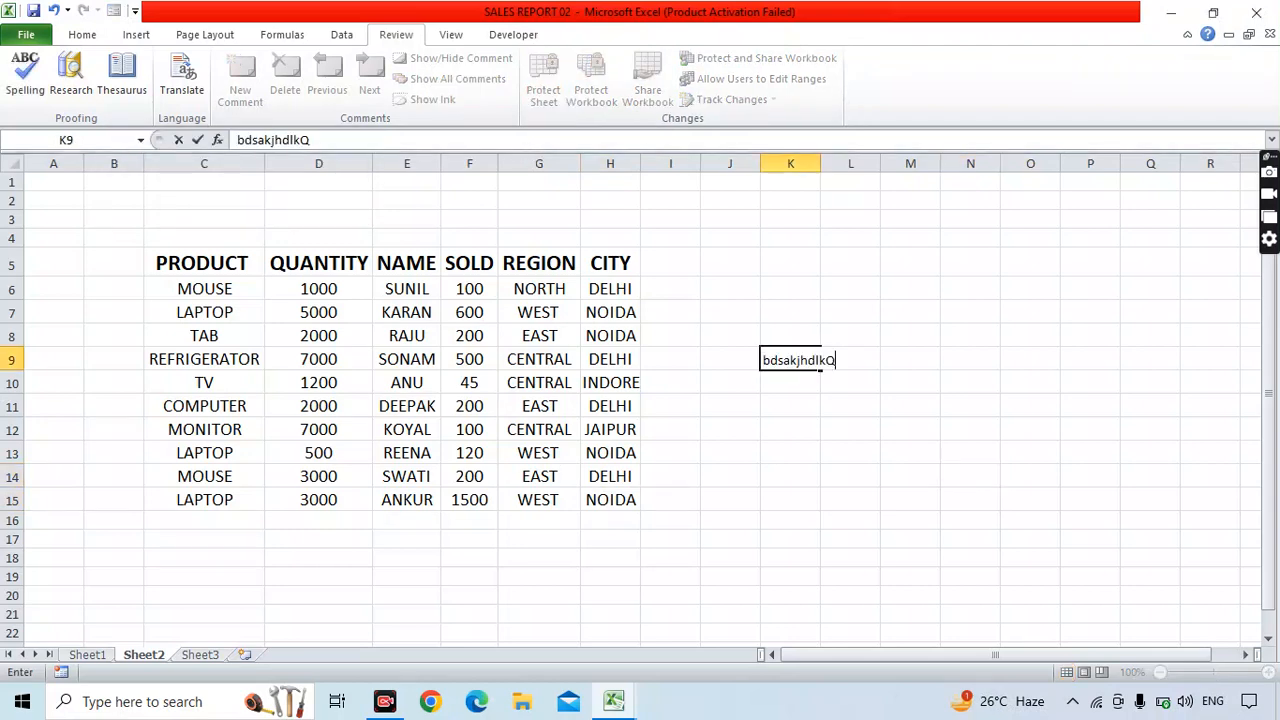
key("BackSpace")
key("BackSpace")
key("BackSpace")
key("BackSpace")
key("BackSpace")
key("BackSpace")
key("BackSpace")
key("BackSpace")
key("BackSpace")
key("BackSpace")
key("BackSpace")
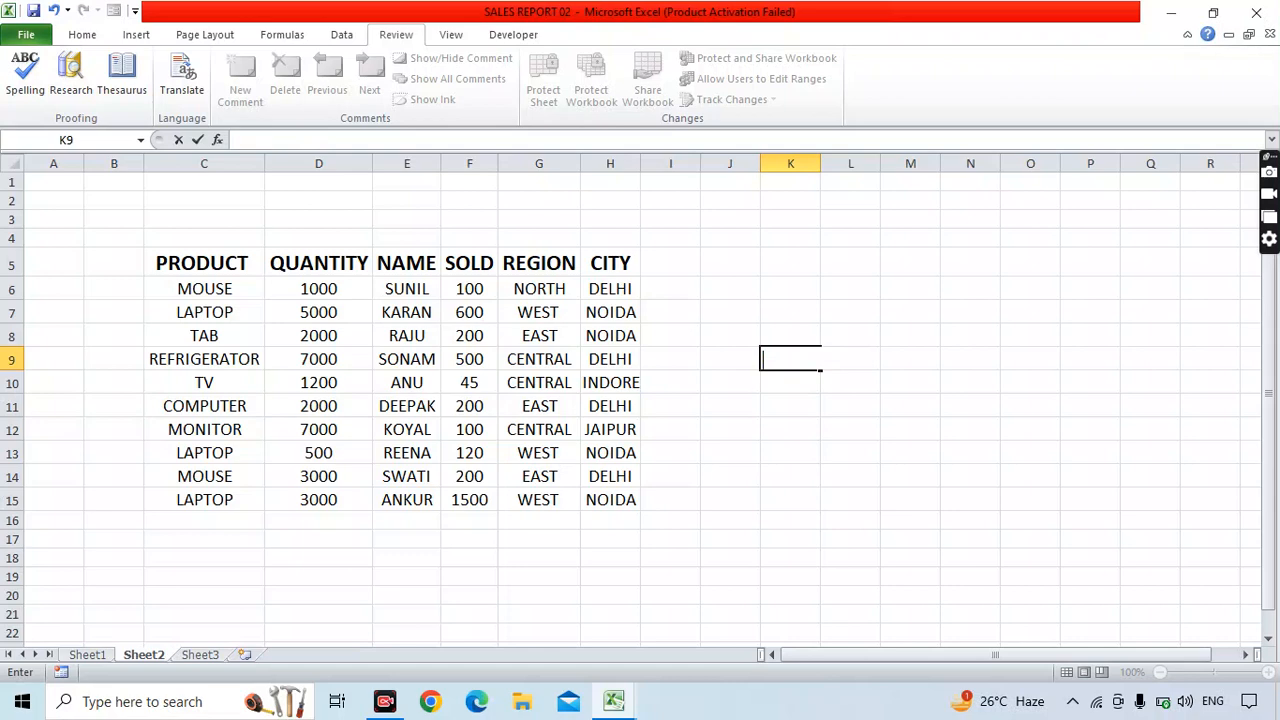
left_click(790, 359)
Select cell M7, the table C5:H15, cells D6, F7 and G7, and empty cell K7.
left_click(910, 312)
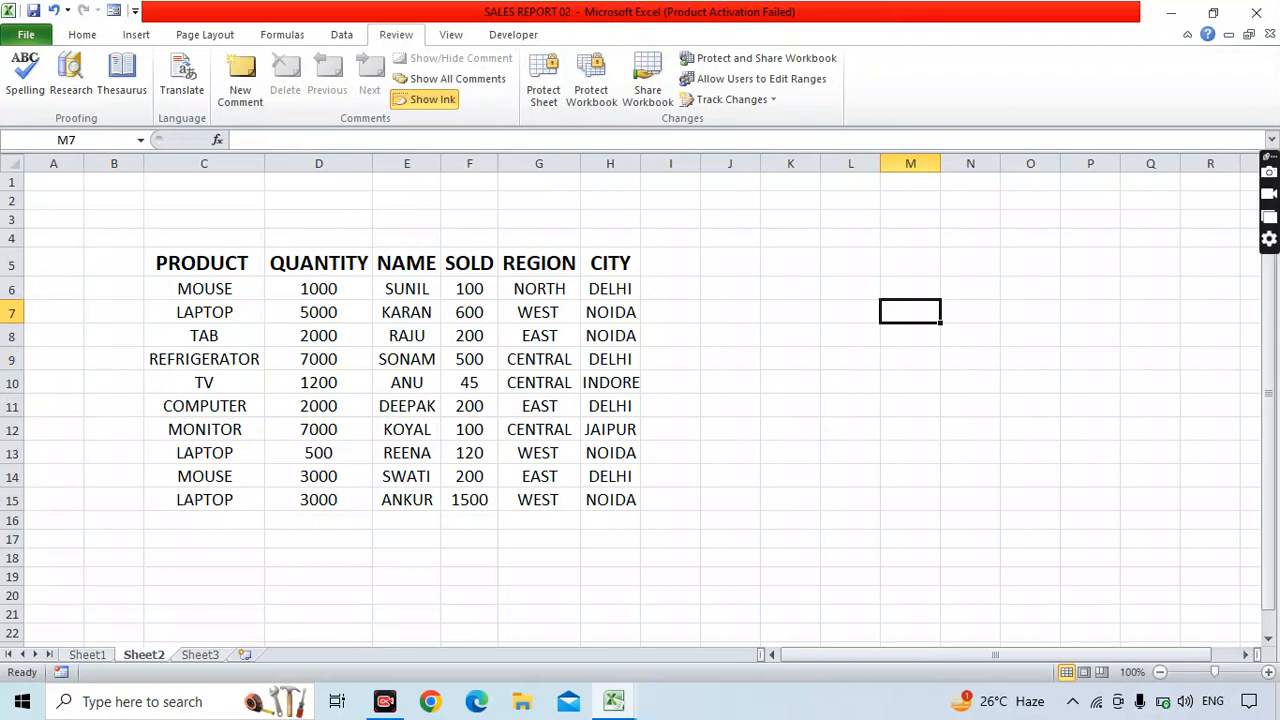
left_click_drag(200, 262, 624, 494)
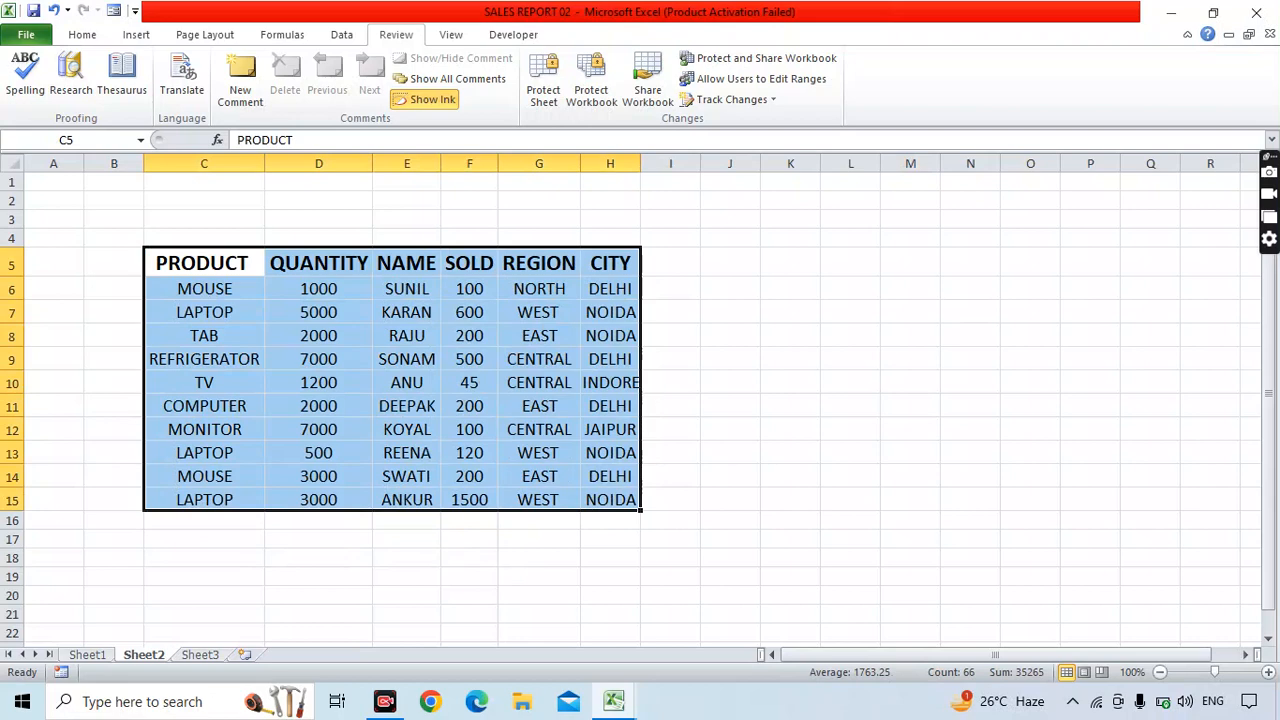
left_click(318, 289)
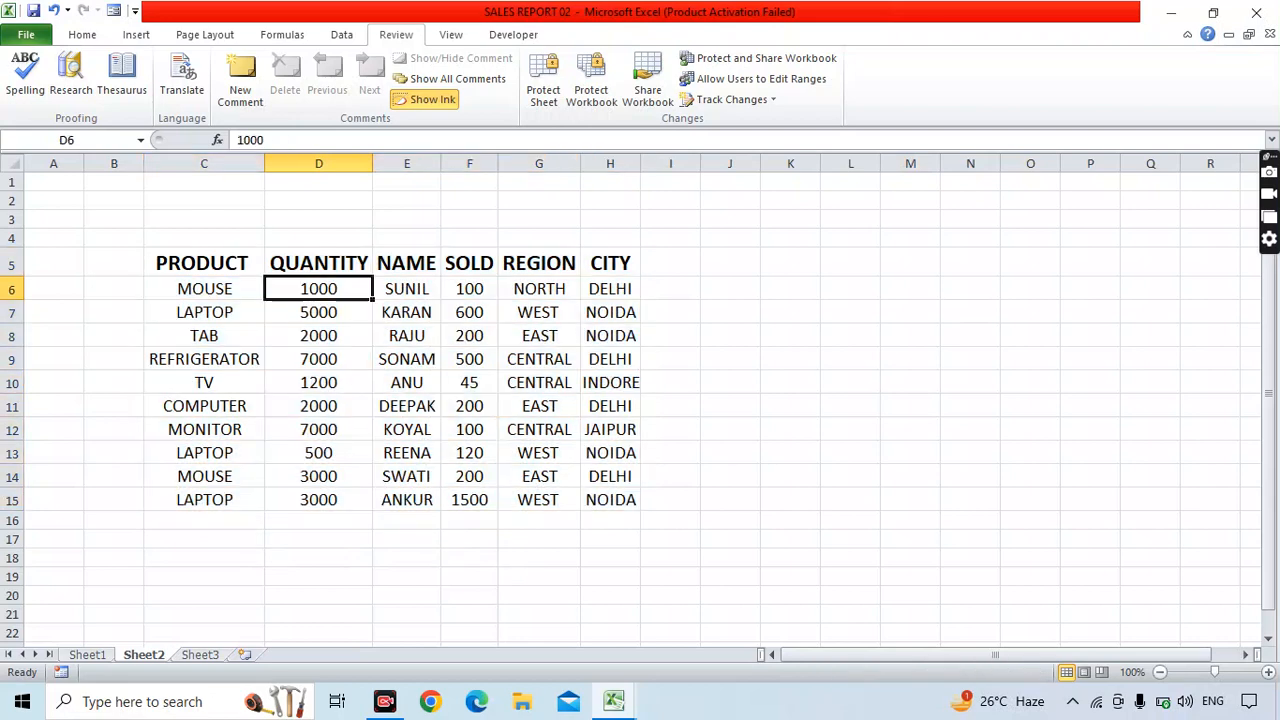
left_click(469, 312)
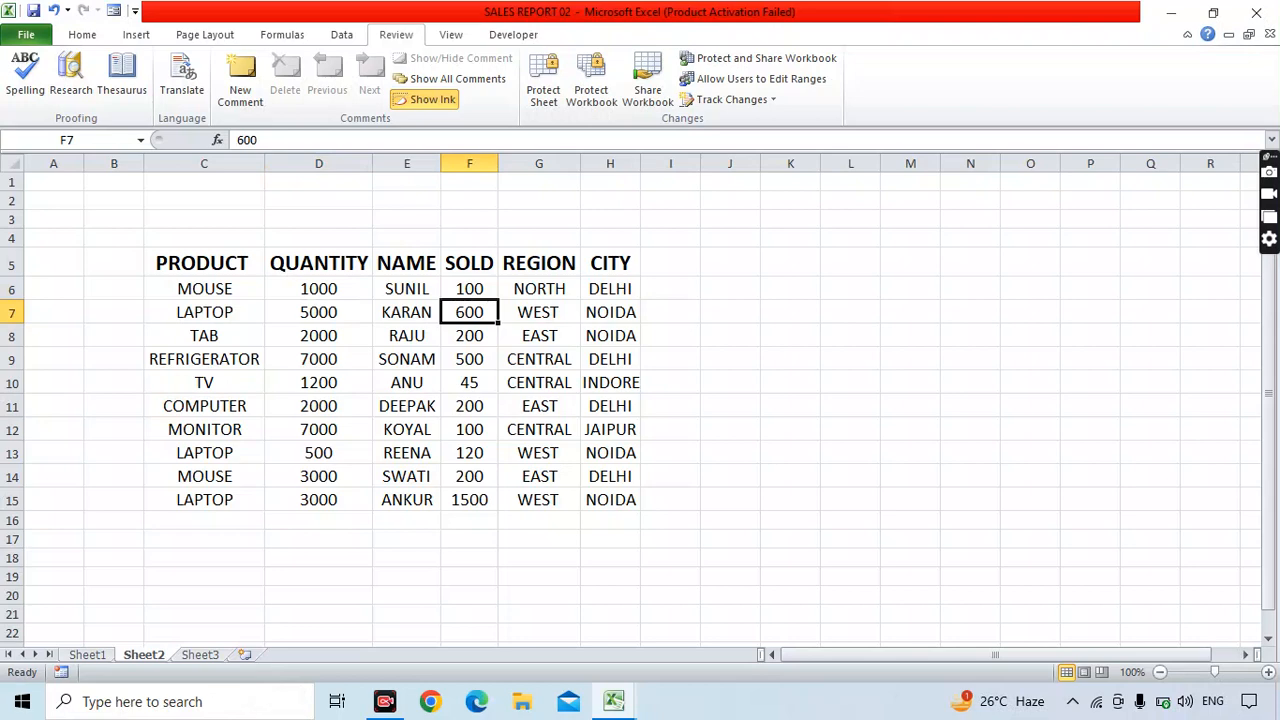
left_click(538, 312)
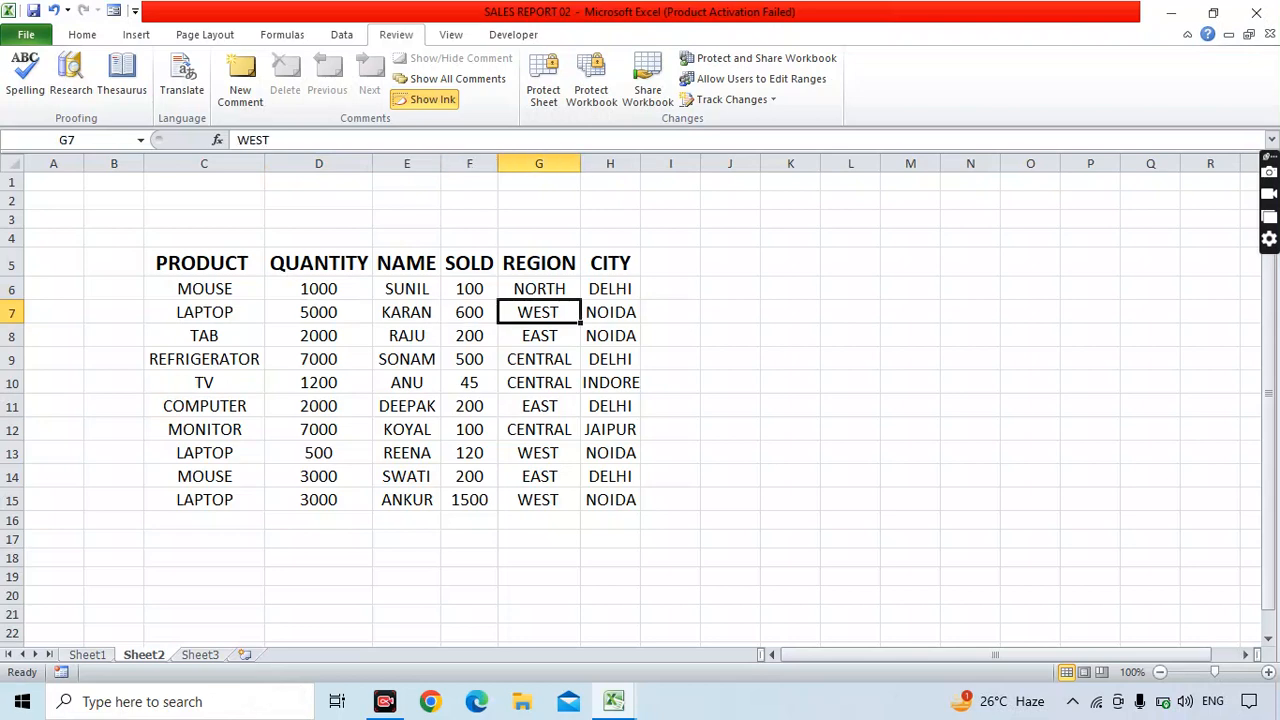
left_click(790, 312)
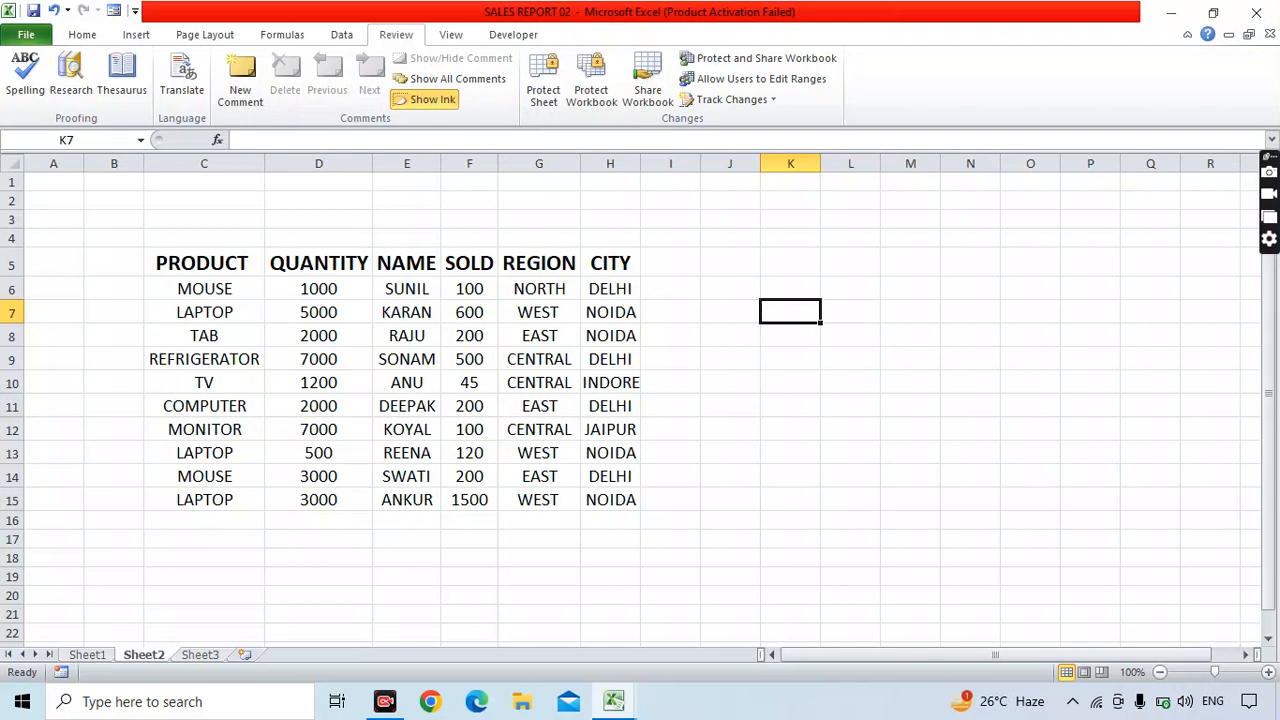
Select all cells and uncheck Locked on the Format Cells Protection tab.
key("ctrl+a")
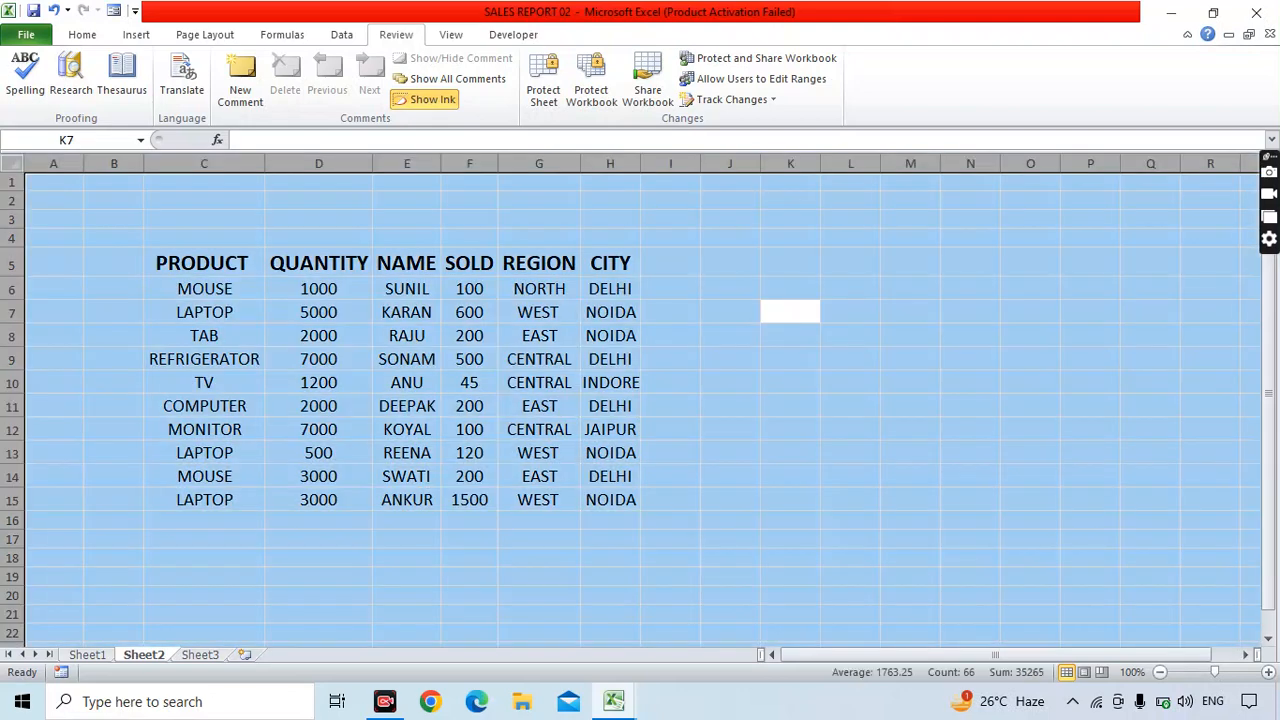
right_click(436, 244)
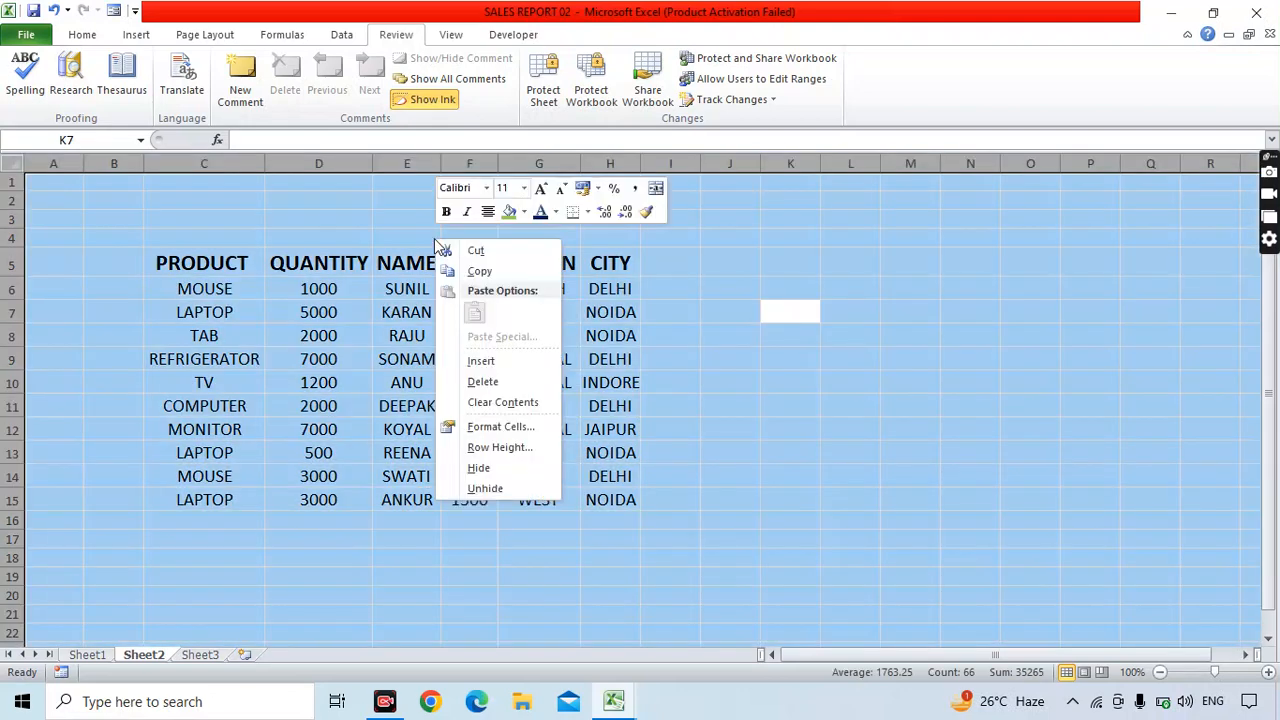
left_click(520, 431)
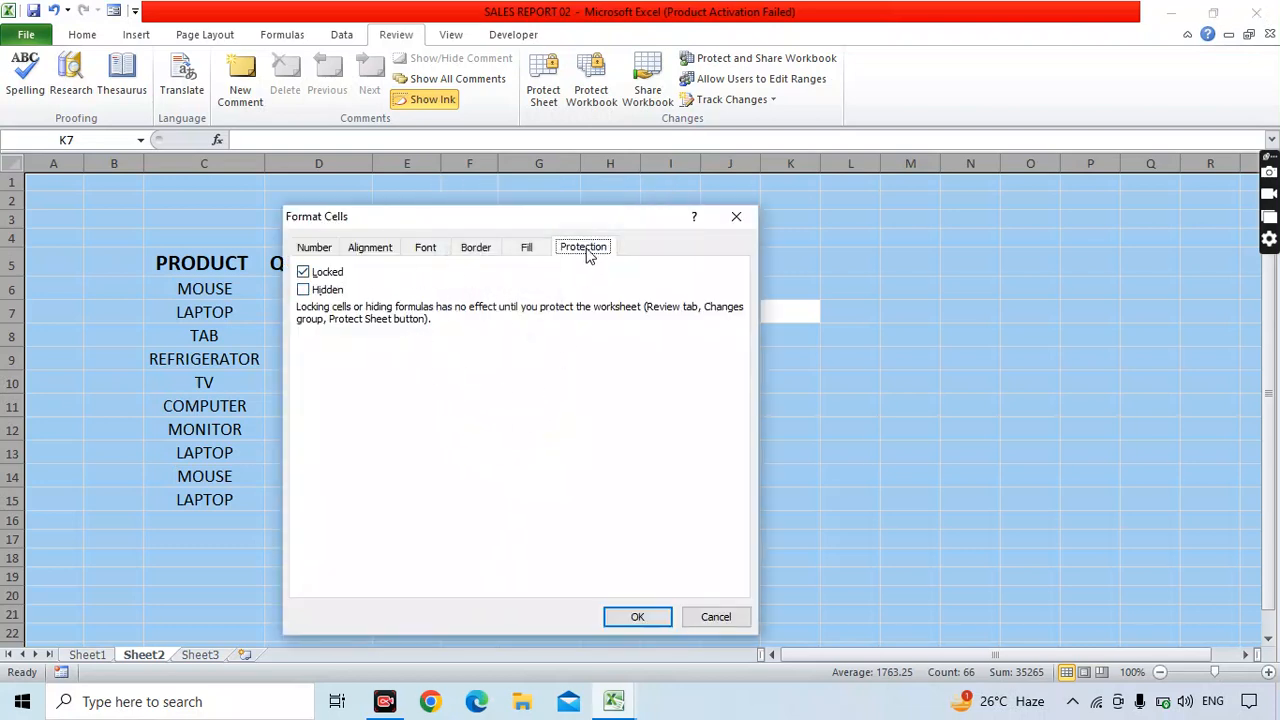
left_click(304, 273)
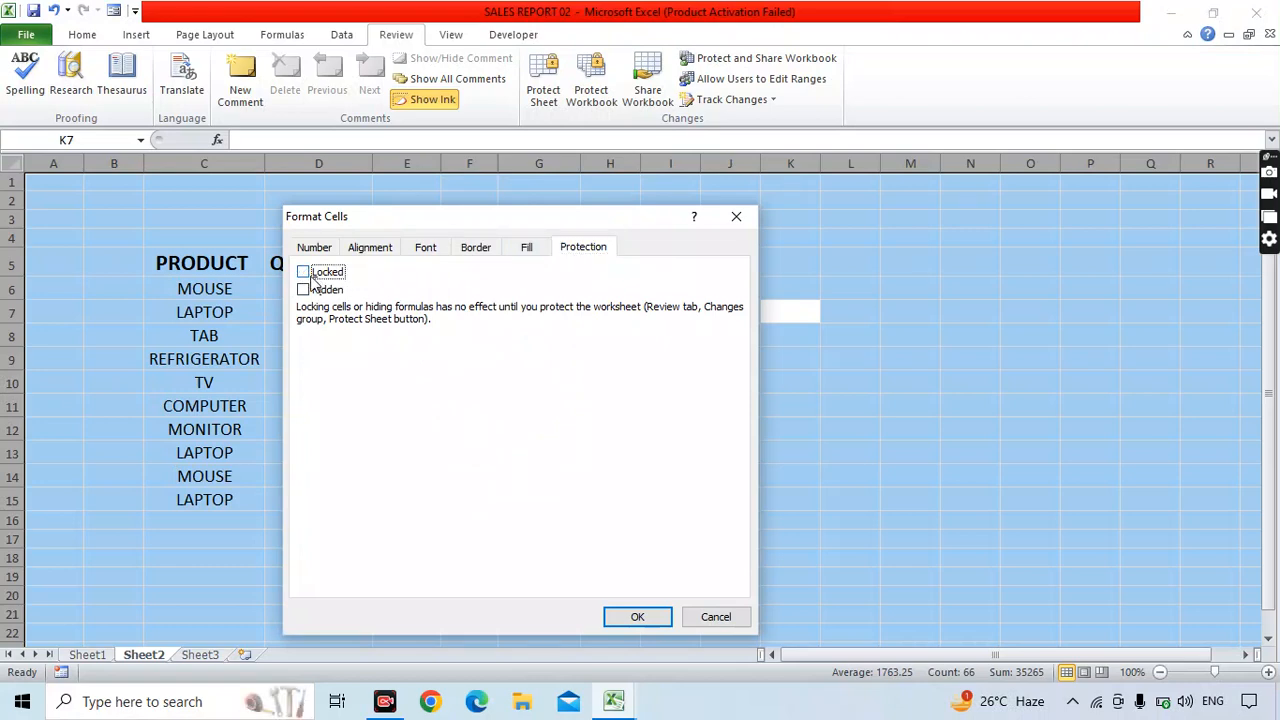
left_click(634, 617)
left_click(730, 539)
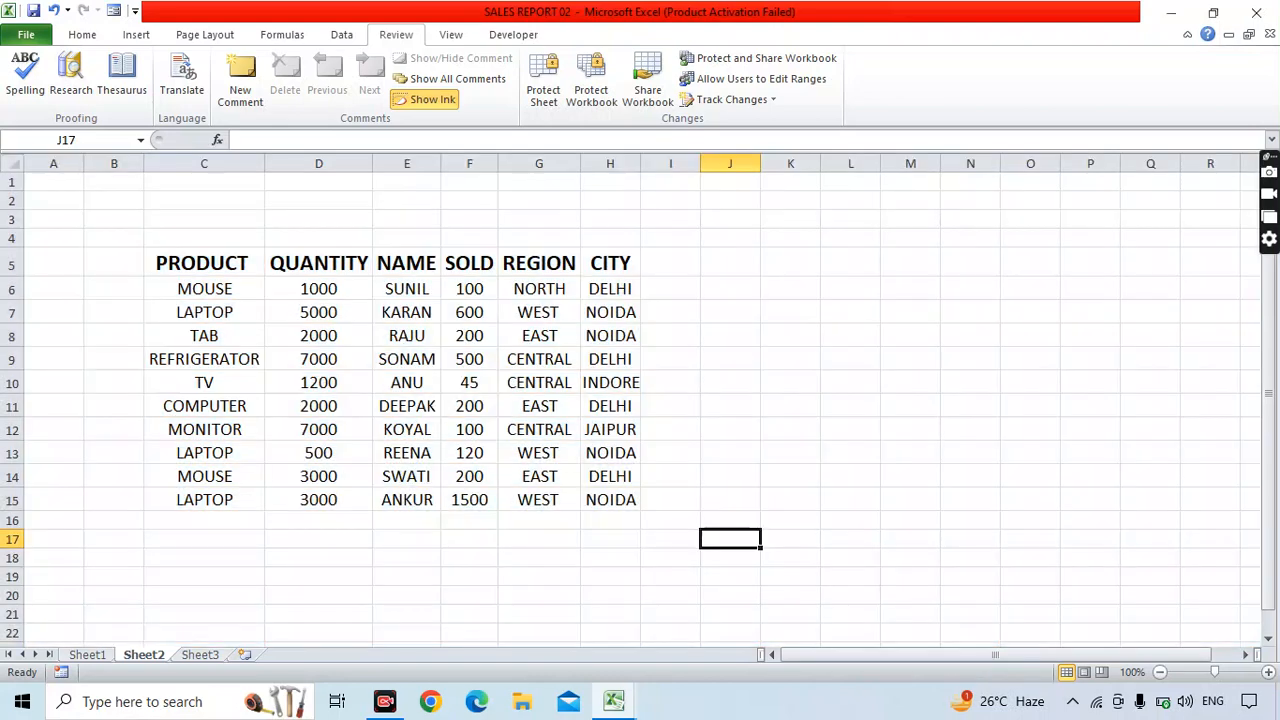
Mark only the table range C5:H15 as Locked in Format Cells > Protection.
left_click_drag(204, 263, 610, 520)
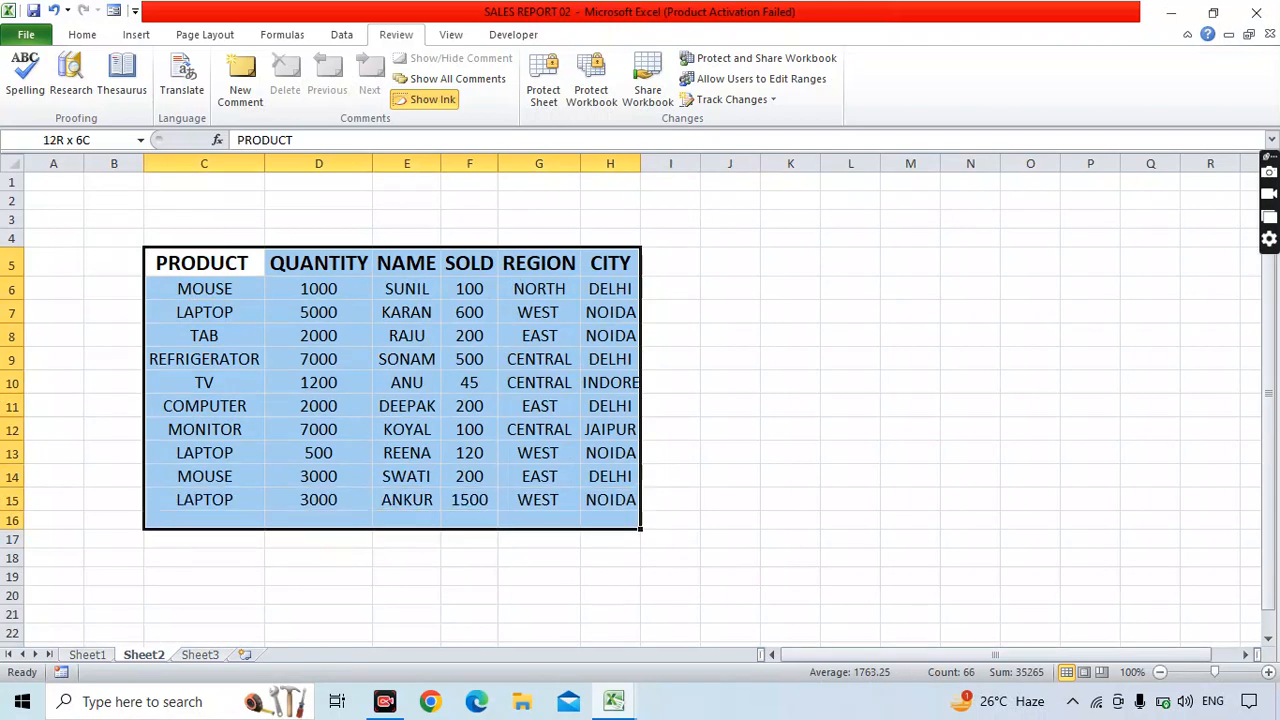
left_click_drag(204, 263, 610, 499)
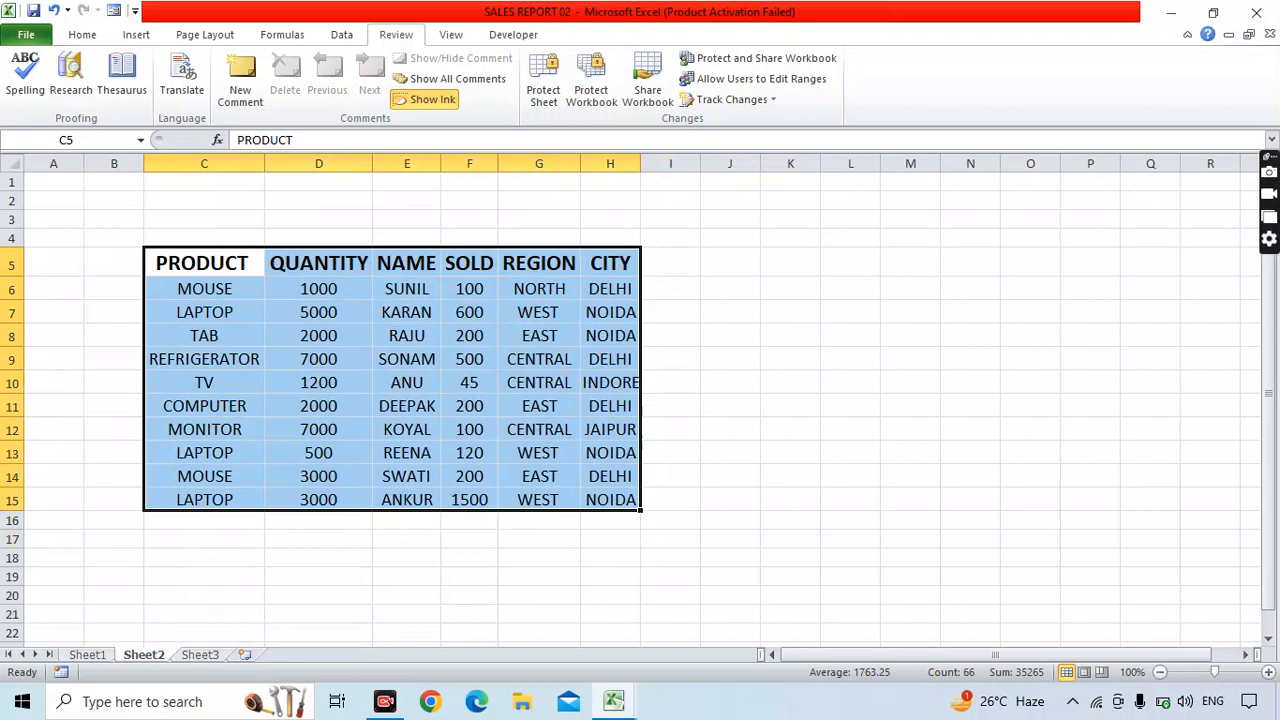
right_click(585, 478)
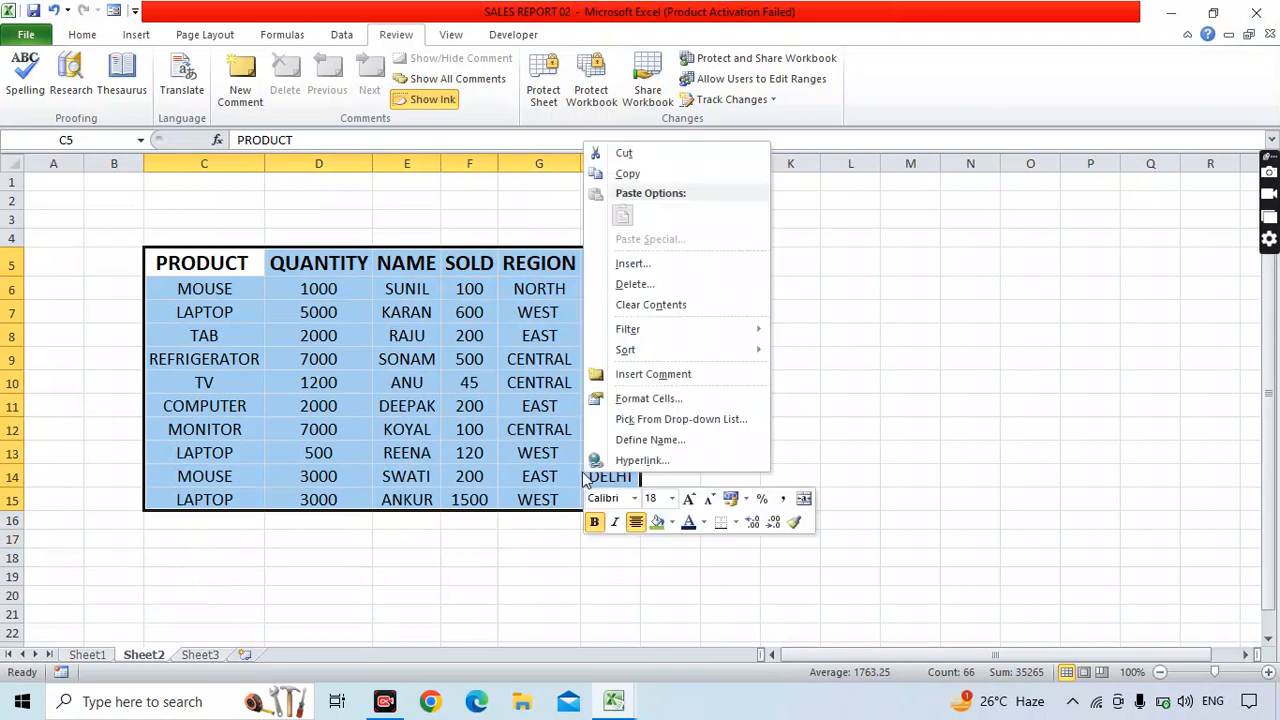
left_click(637, 399)
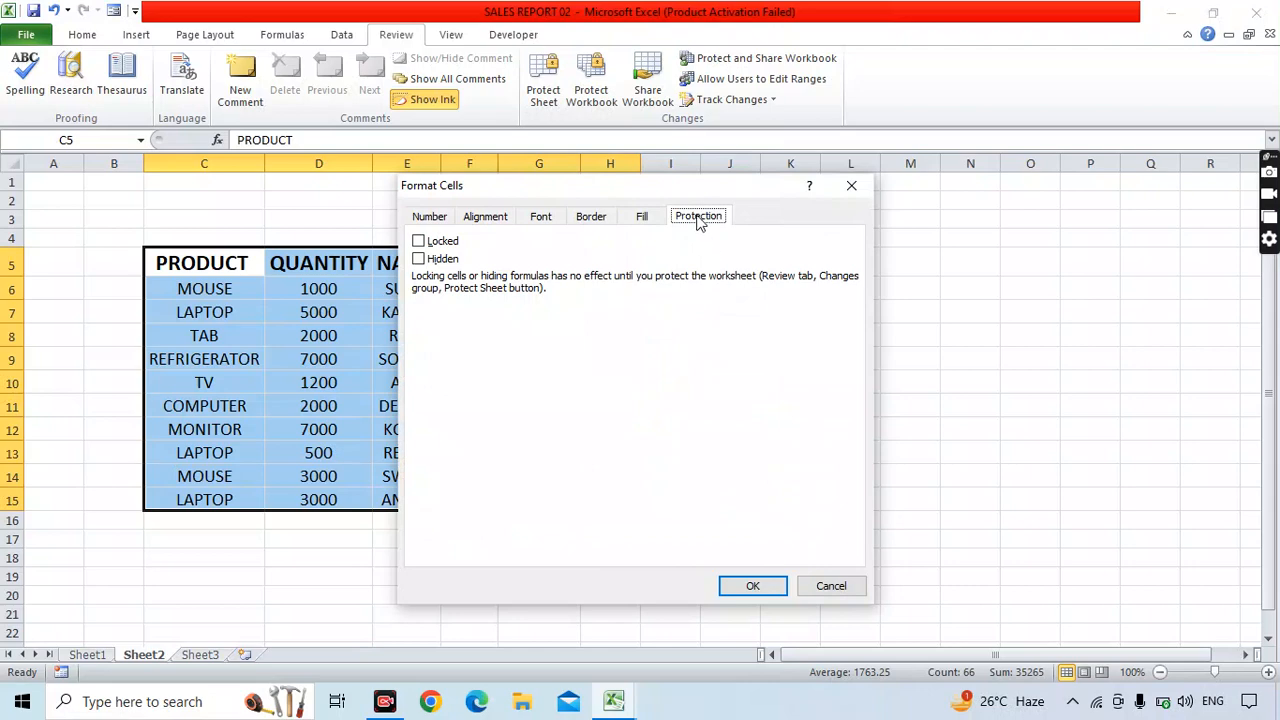
left_click(421, 244)
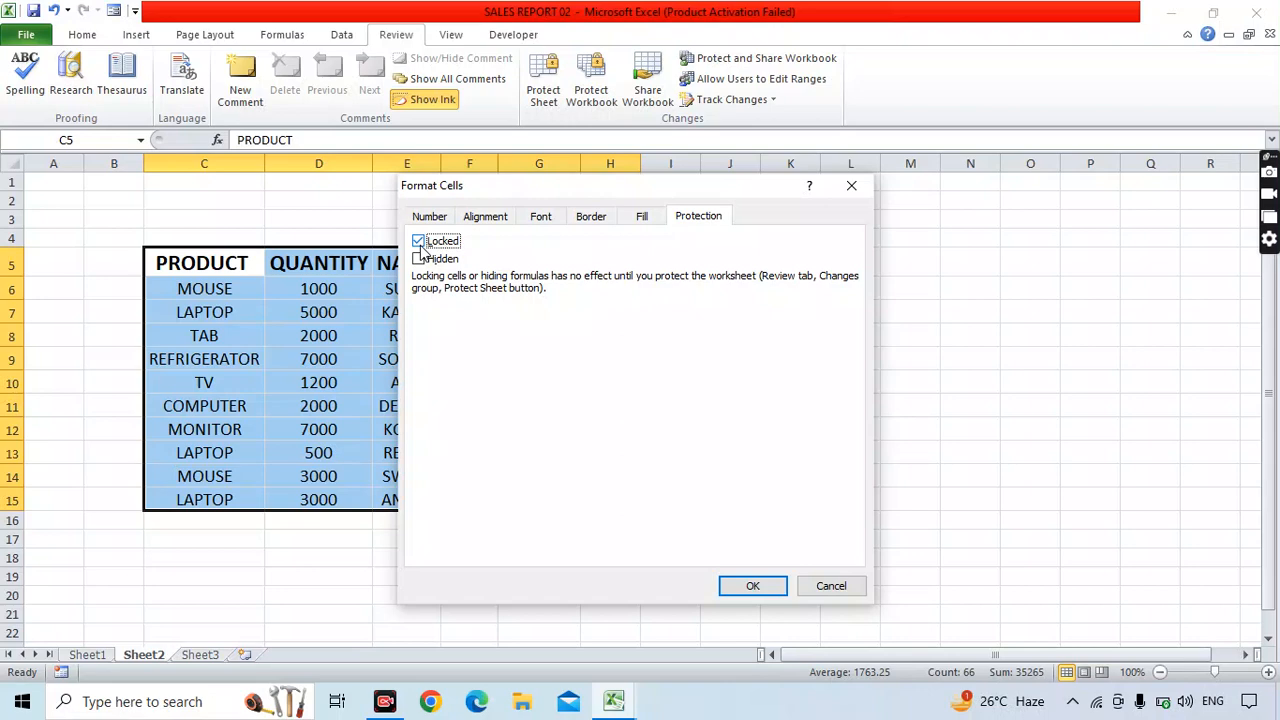
left_click(752, 585)
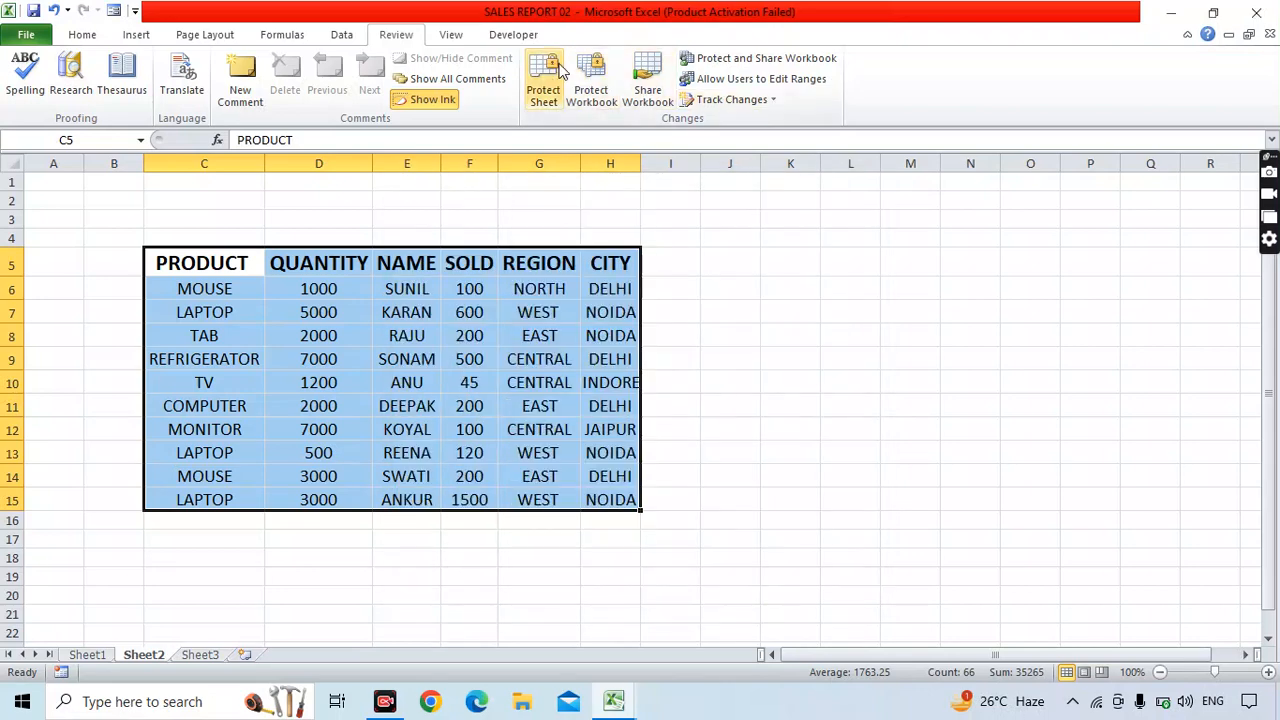
Protect Sheet2 with a confirmed password and clear the table selection.
left_click(543, 95)
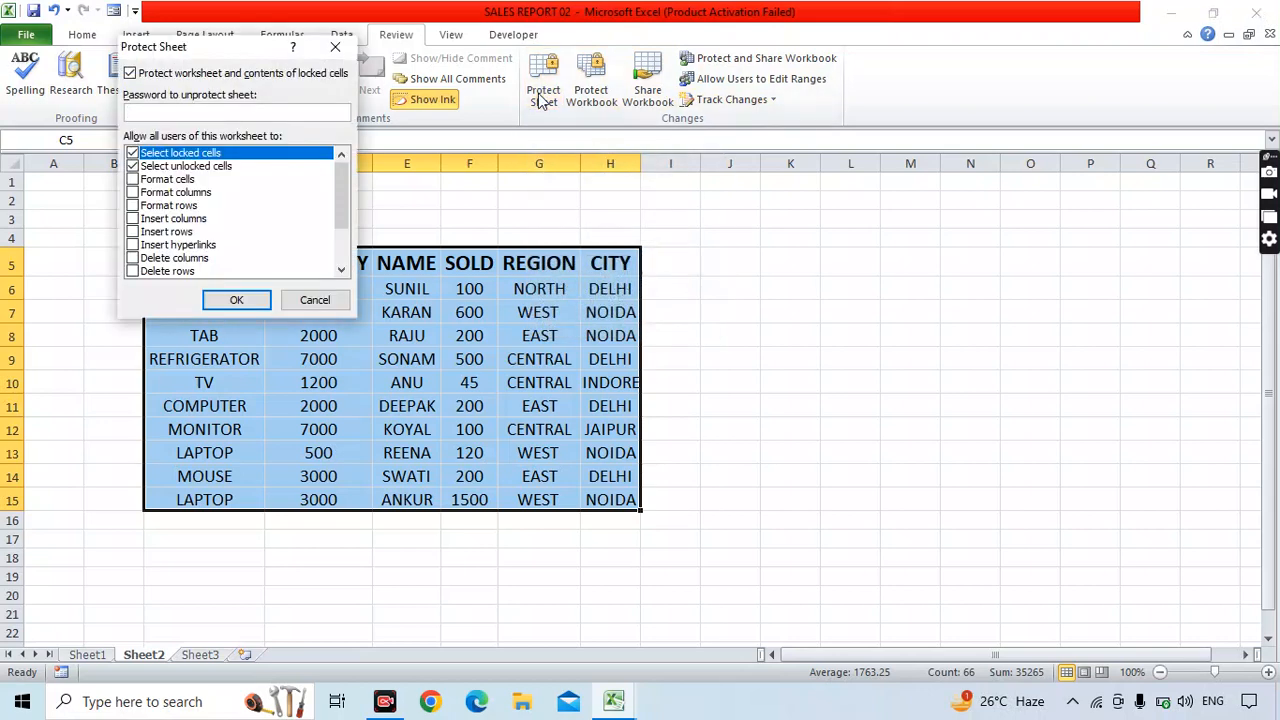
type("123")
left_click(250, 301)
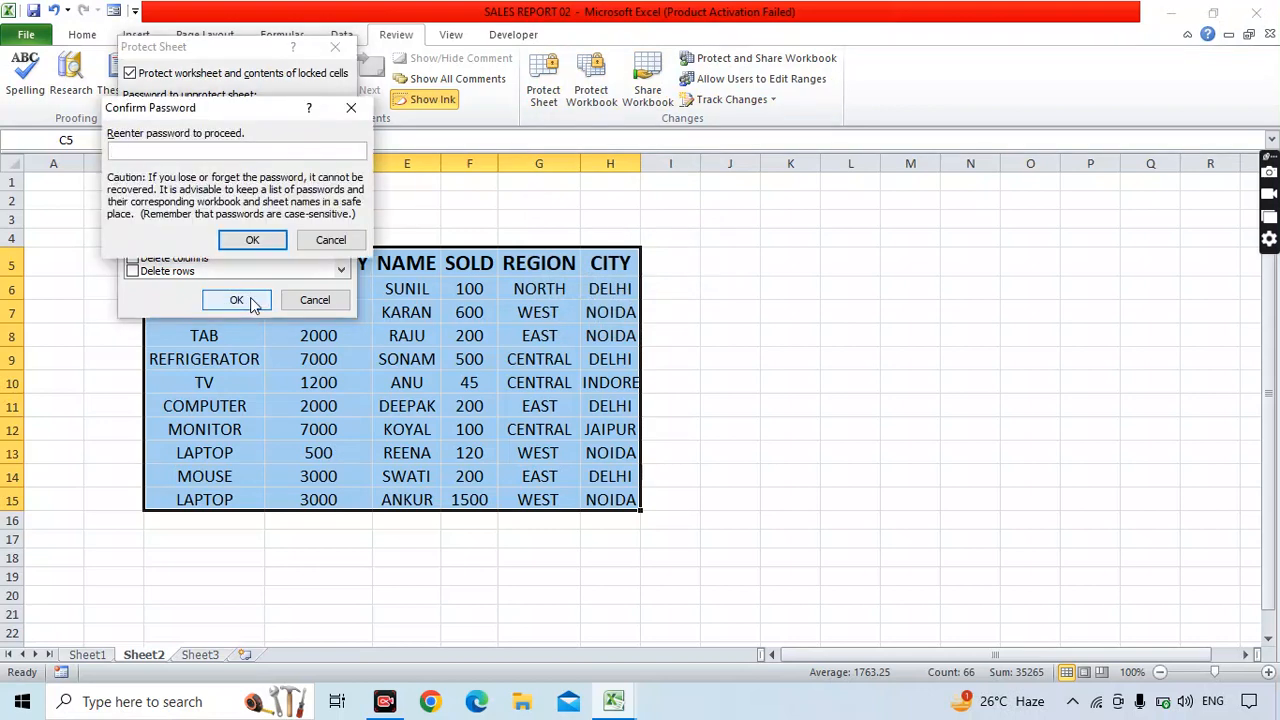
type("123")
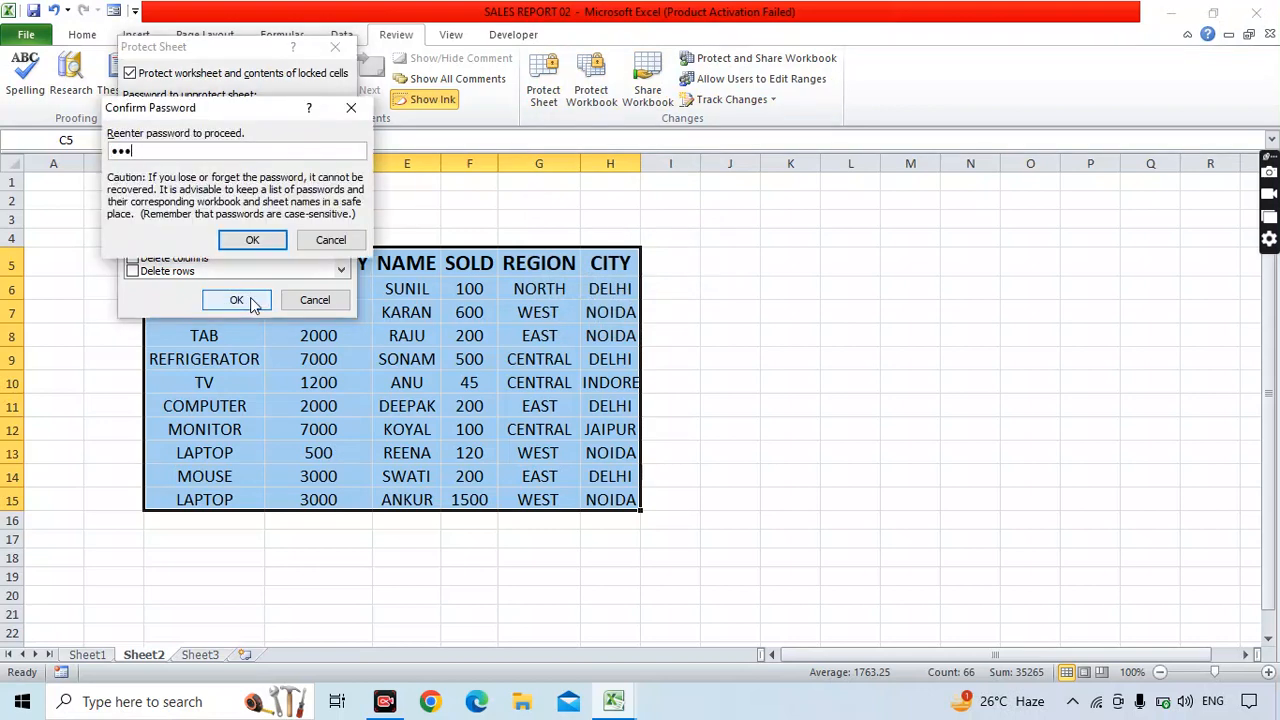
left_click(252, 240)
left_click(318, 219)
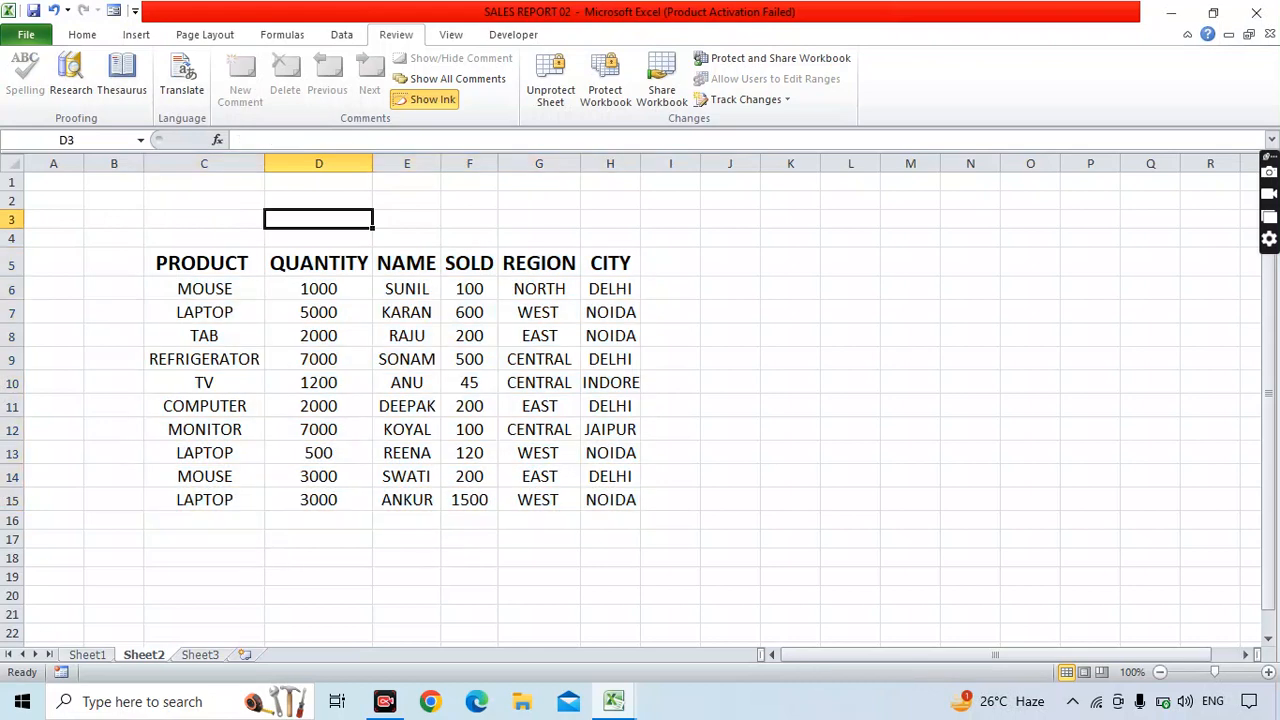
Verify the locked header cell E5 rejects edits, dismissing the read-only warning.
left_click(406, 263)
double_click(400, 270)
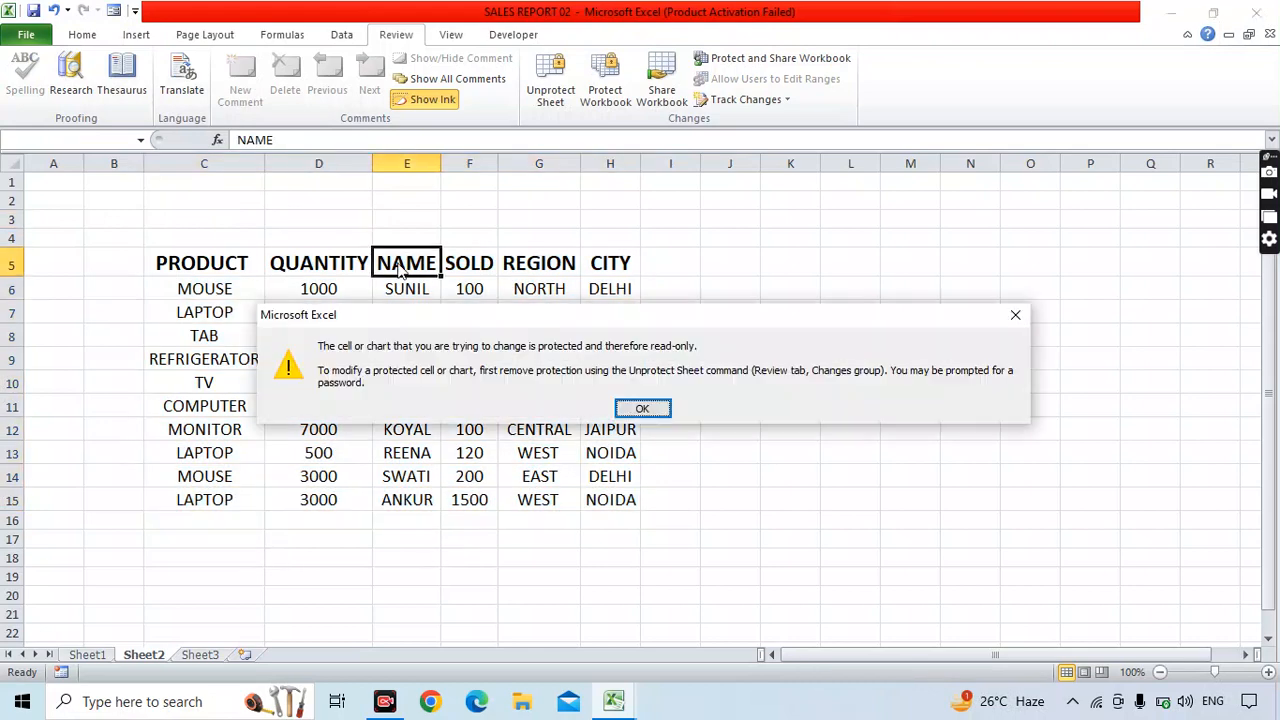
left_click(648, 408)
Enter NAME in the unlocked cells K8 and L3.
left_click(790, 336)
type("NAME")
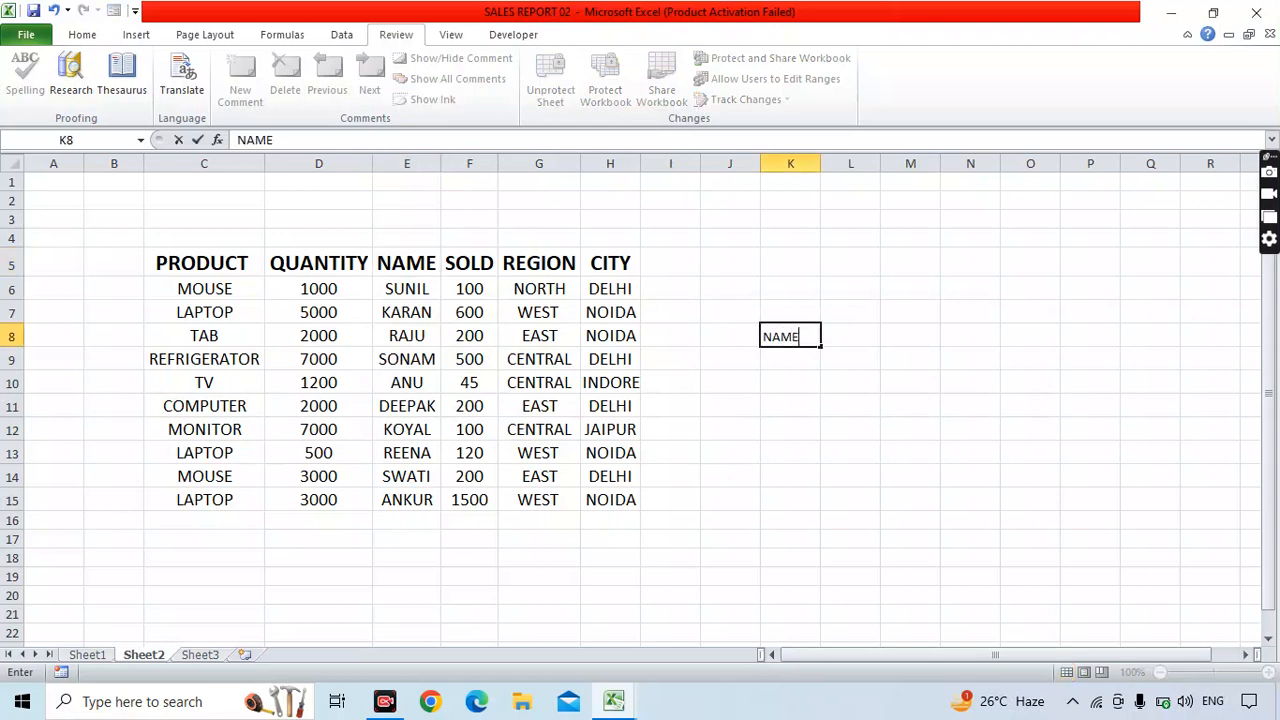
key("Return")
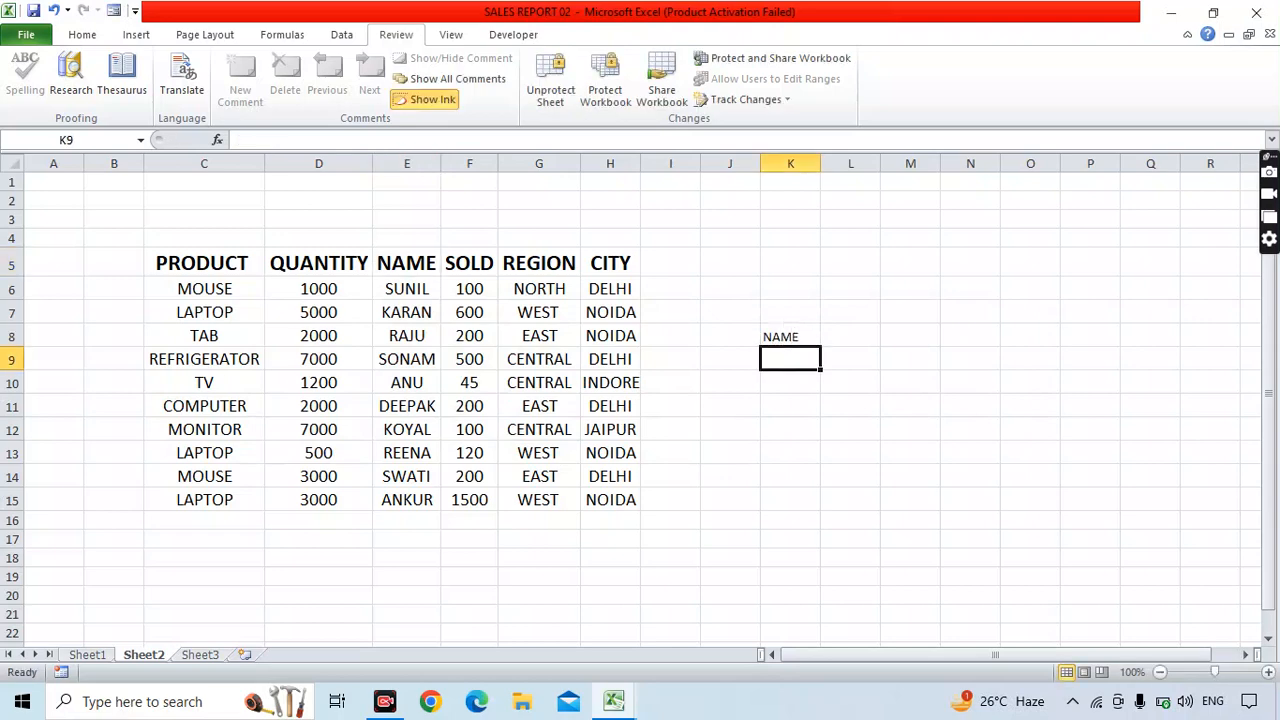
left_click(850, 219)
type("NAME")
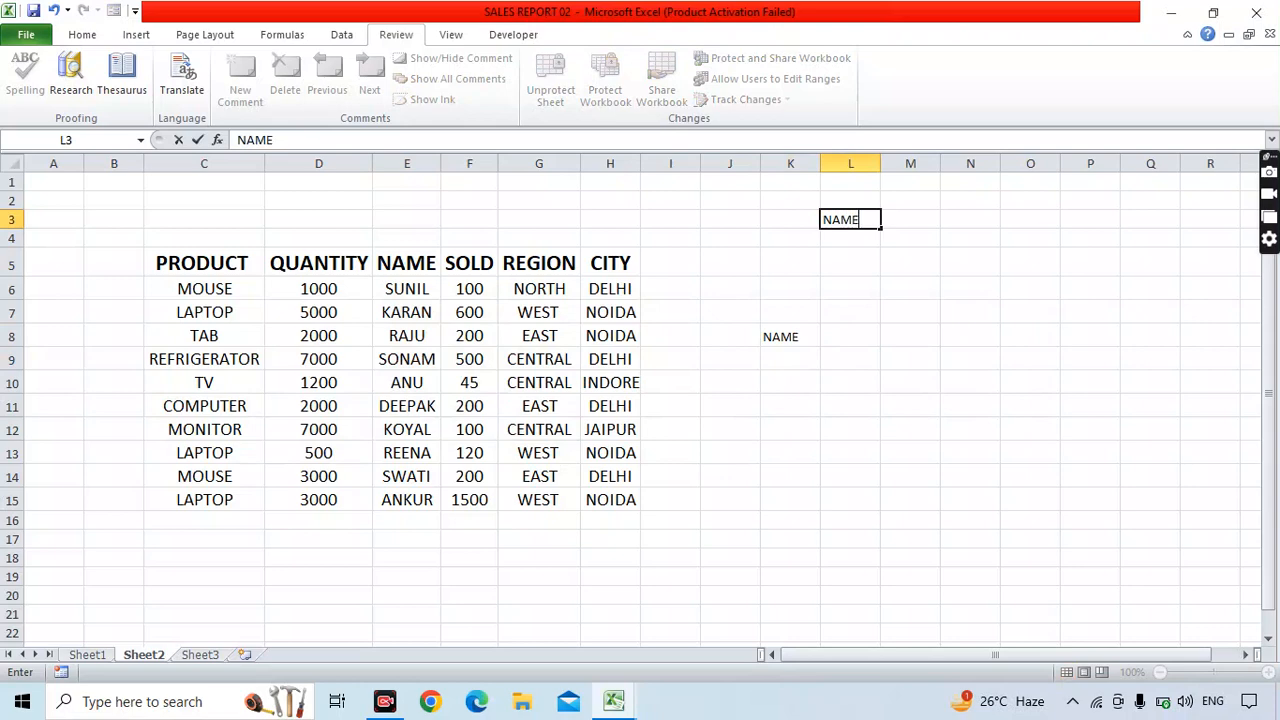
key("Return")
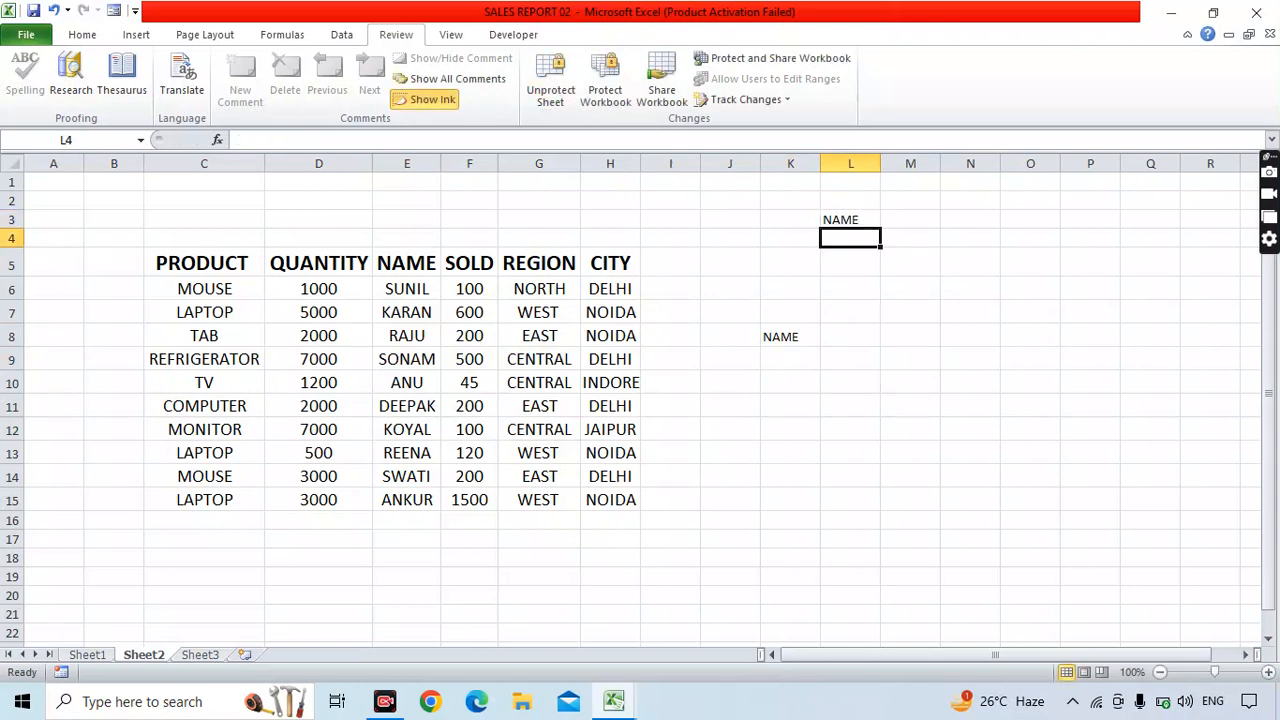
Verify table cell G6 (NORTH) also rejects edits, dismissing the warning.
left_click(566, 290)
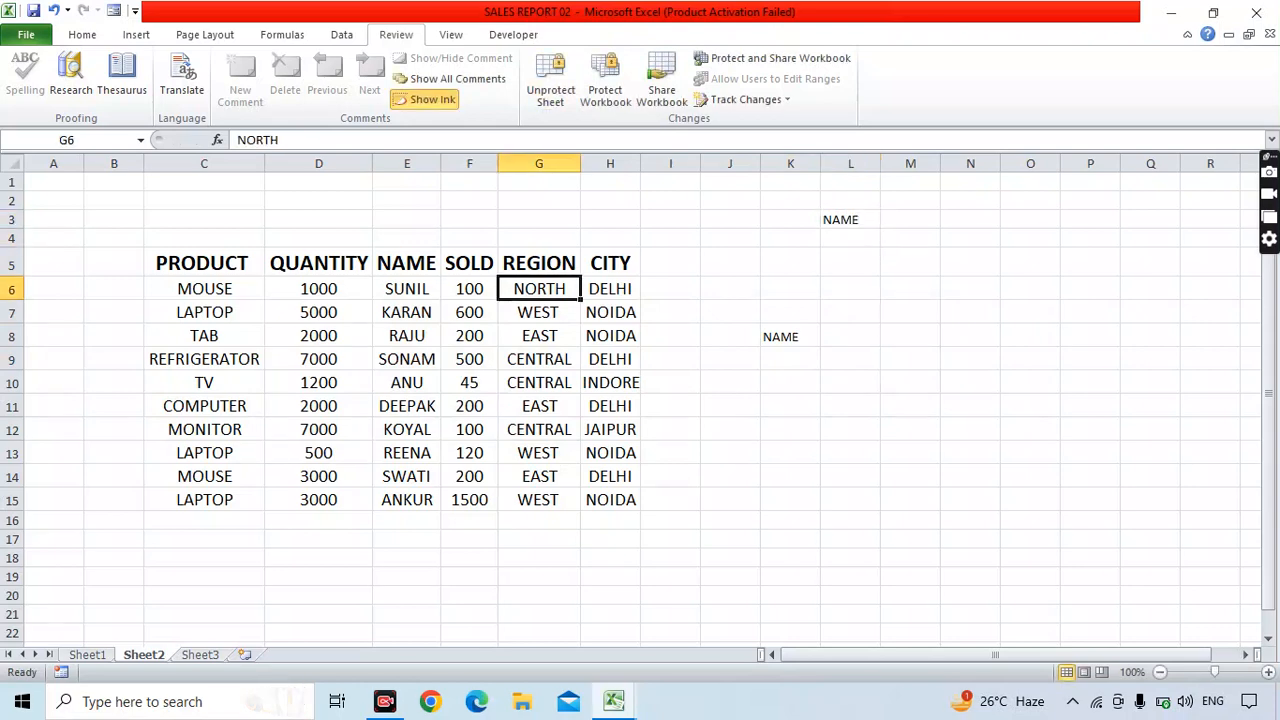
double_click(566, 290)
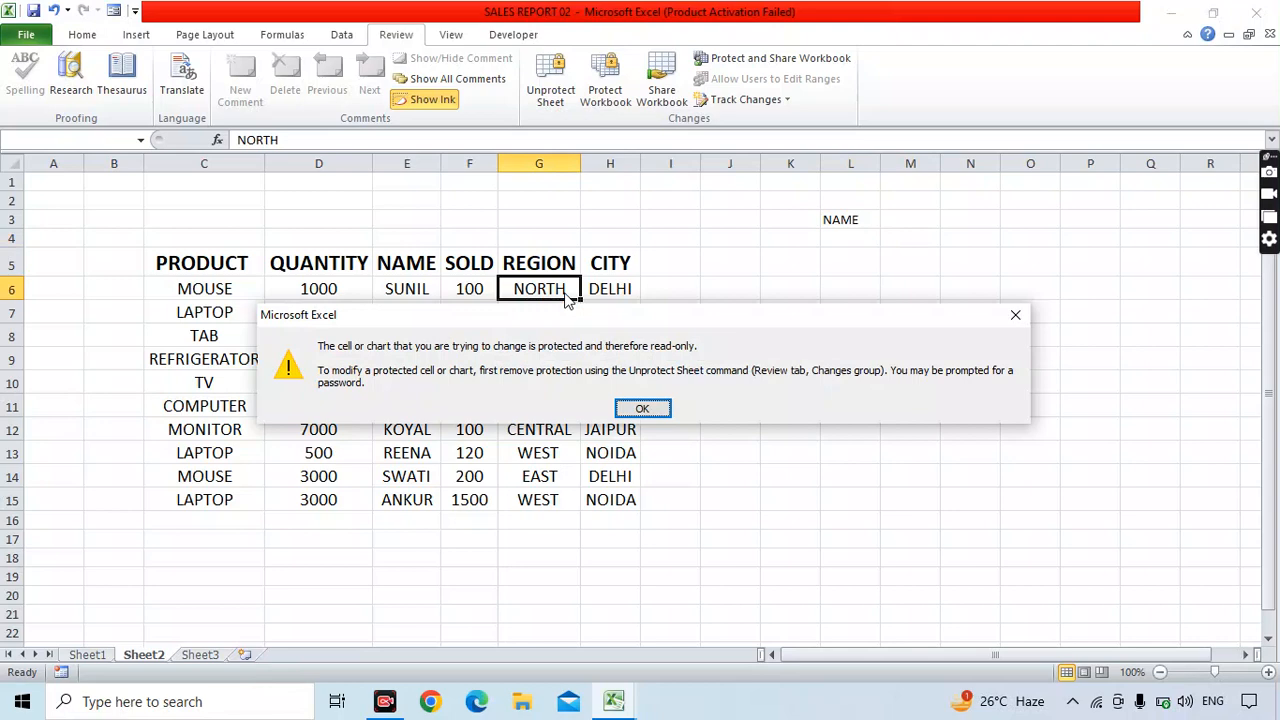
left_click(642, 408)
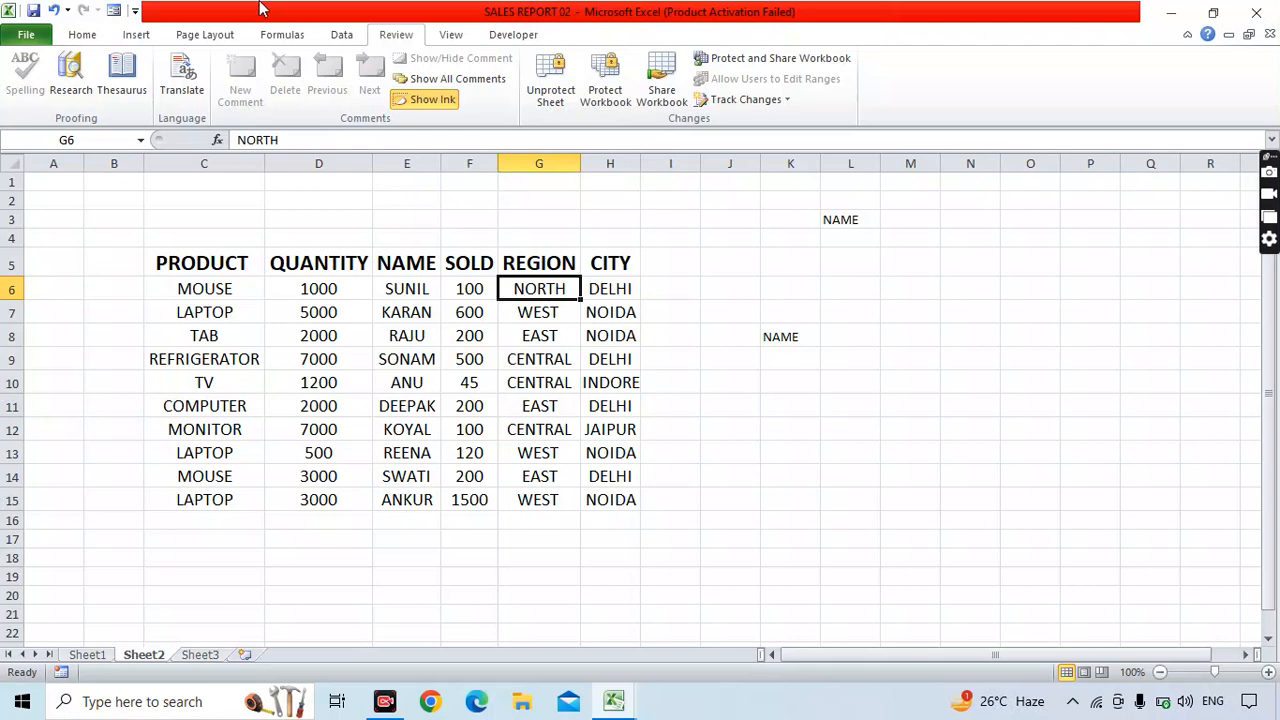
Remove Sheet2's protection using the sheet password.
left_click(568, 97)
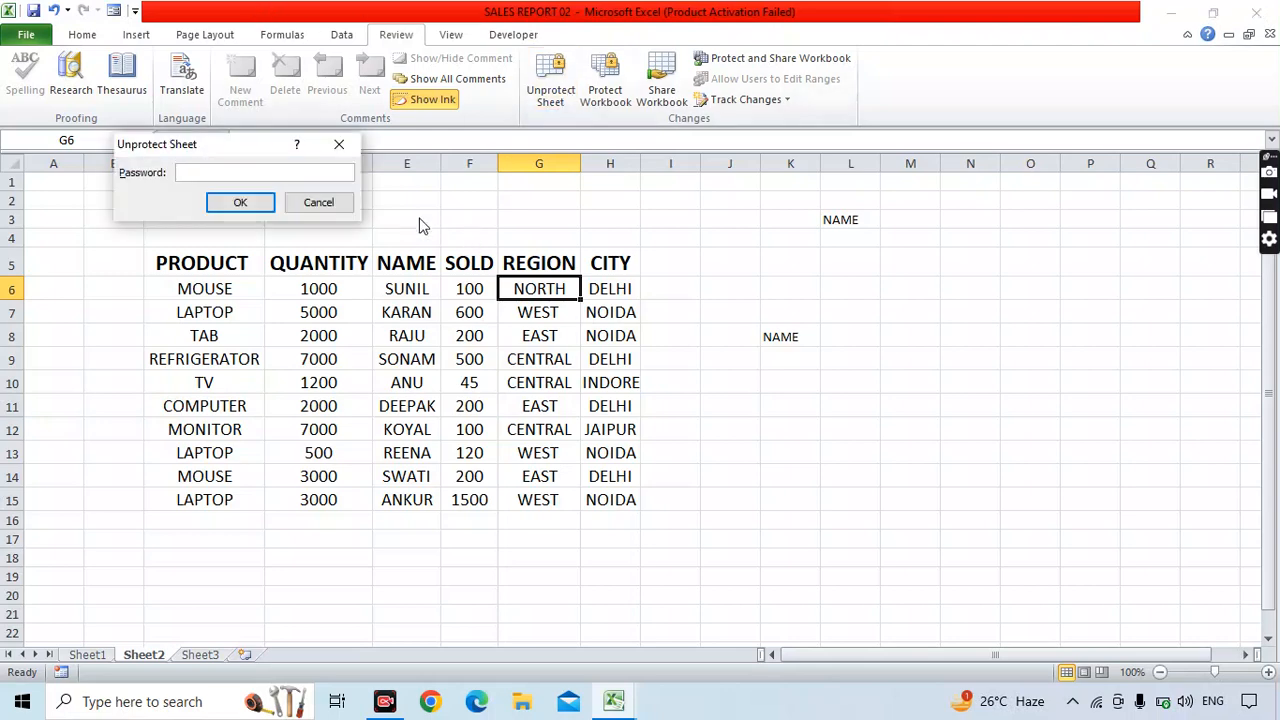
type("123")
key("Return")
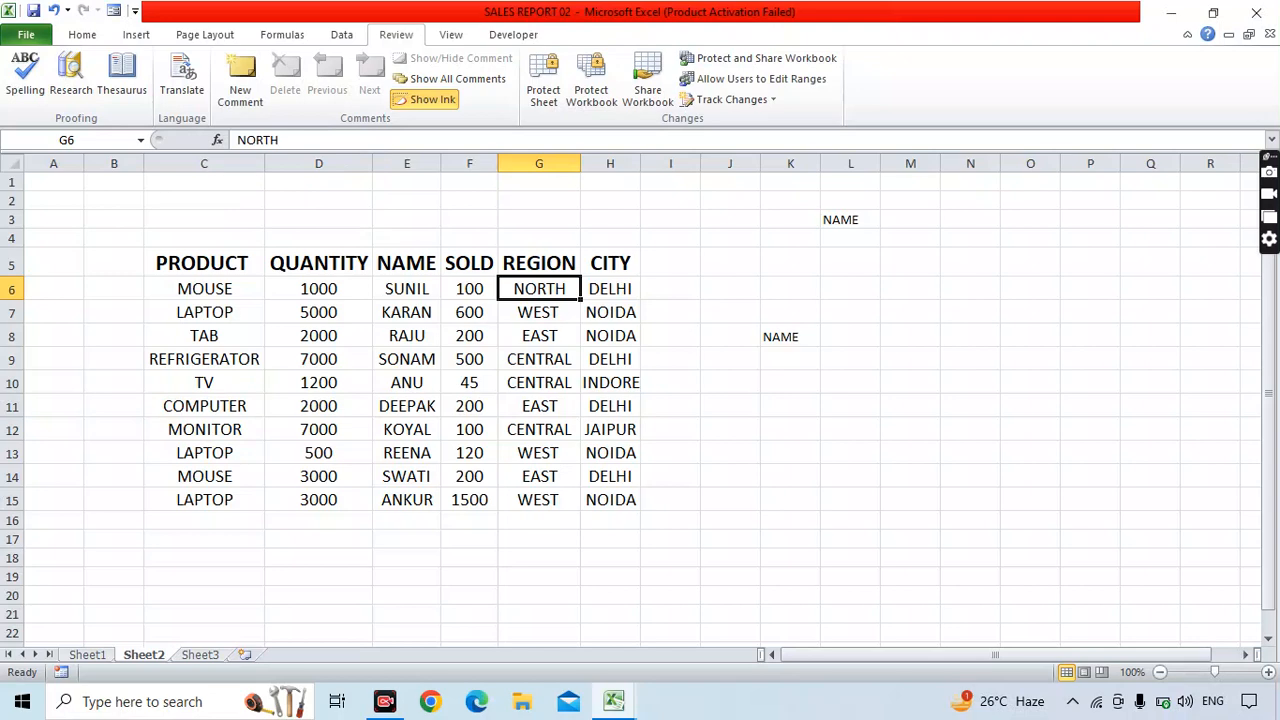
Change the LAPTOP quantity in D7 from 5000 to 7800.
left_click(318, 312)
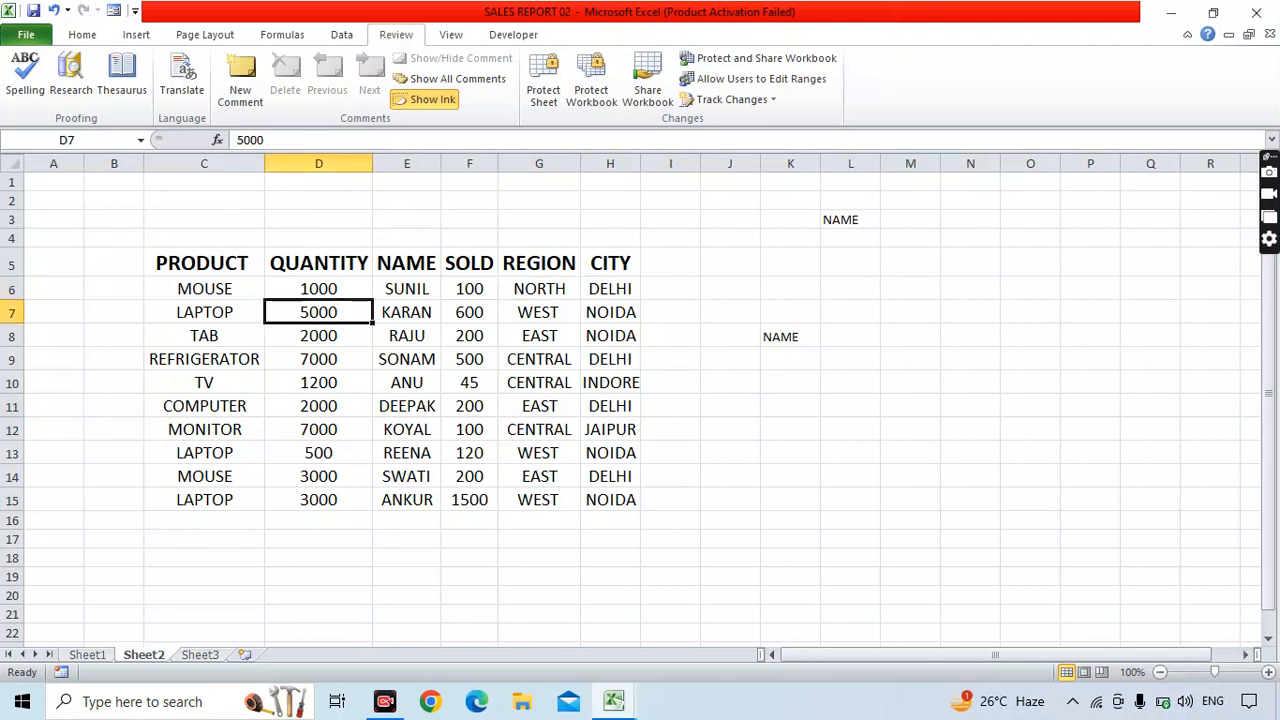
type("7800")
key("Return")
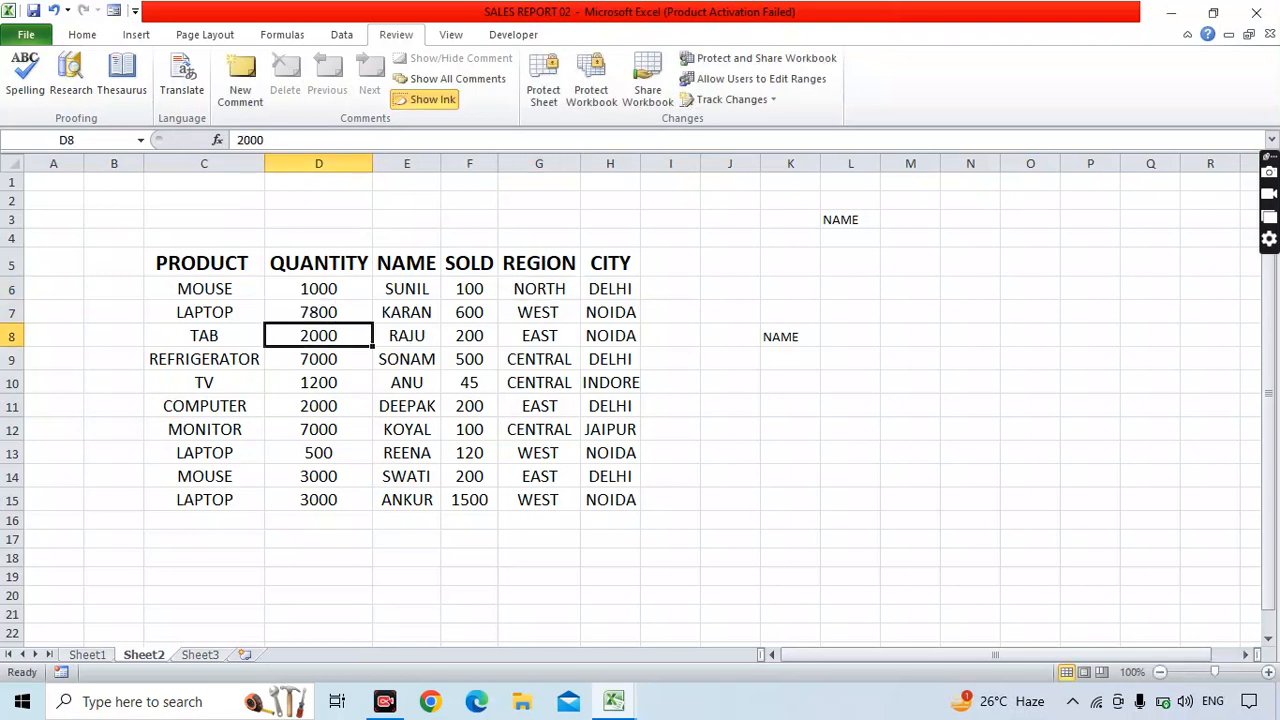
left_click(730, 453)
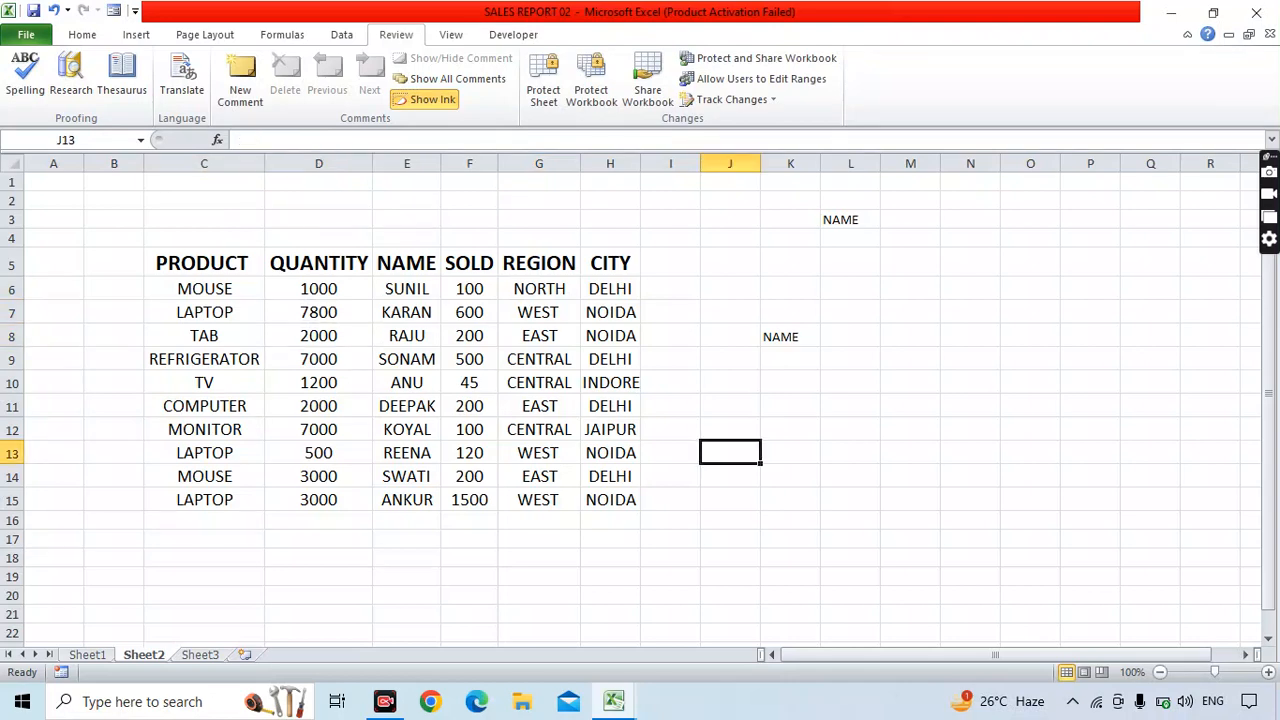